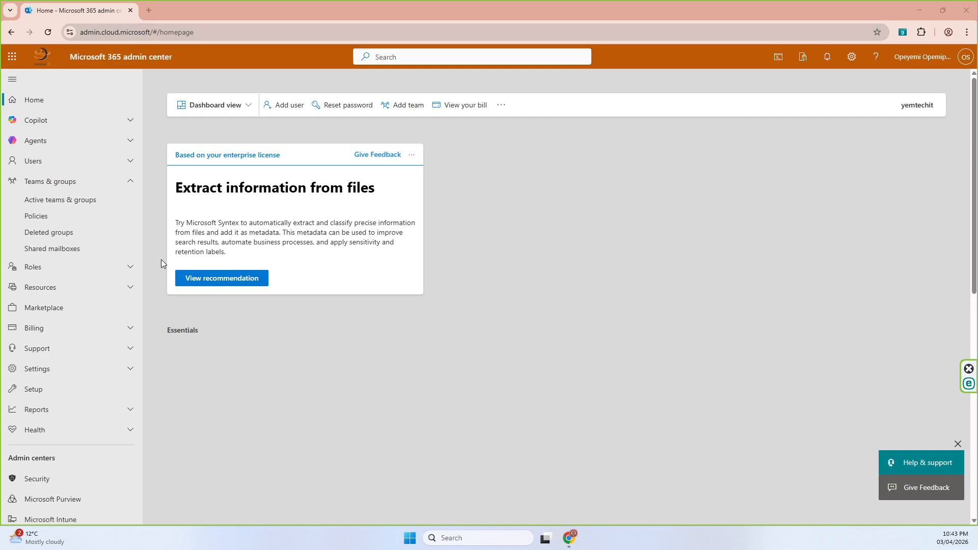
Open the active teams and groups page and show the Teams & Microsoft 365 groups list.
{"action": "scroll", "coordinate": [158, 268], "scroll_direction": "down", "scroll_amount": 5}
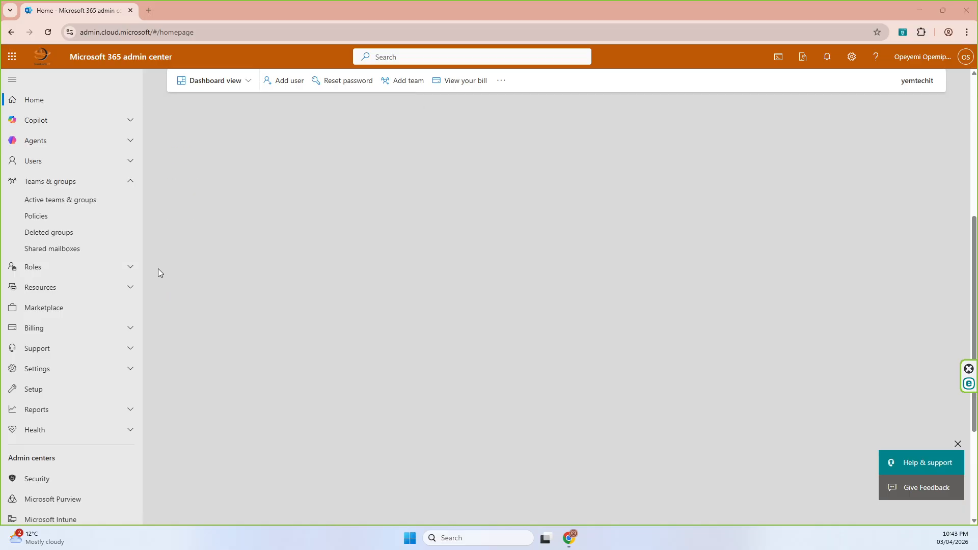
{"action": "scroll", "coordinate": [158, 268], "scroll_direction": "up", "scroll_amount": 3}
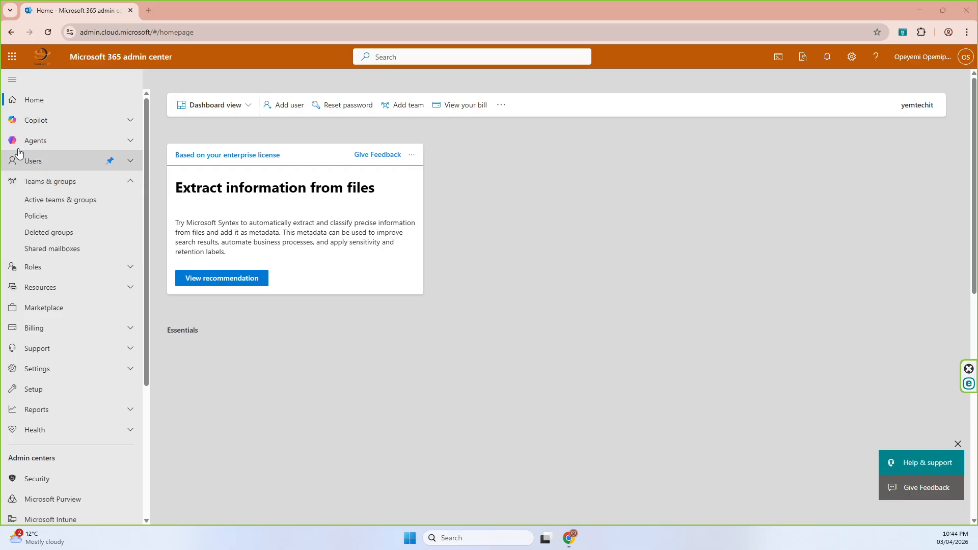
{"action": "left_click", "coordinate": [132, 128]}
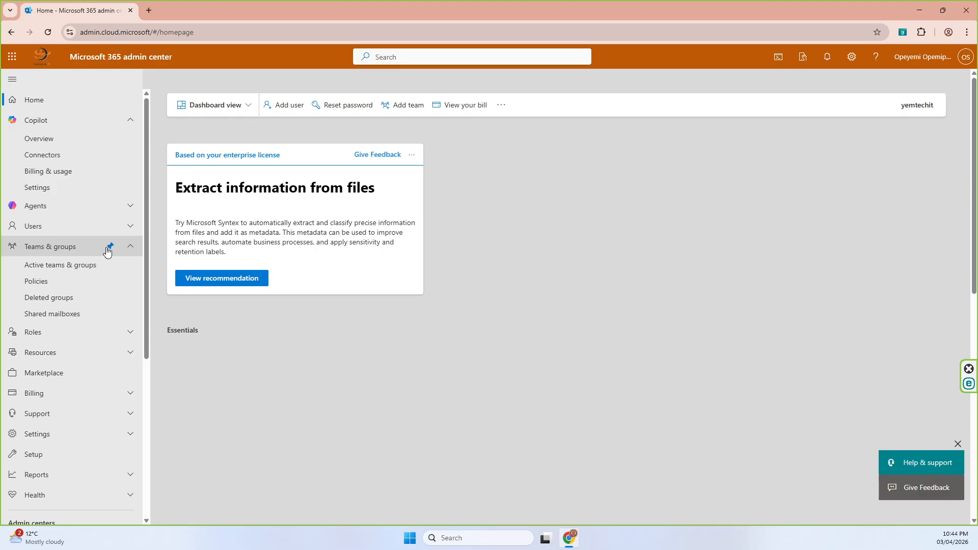
{"action": "left_click", "coordinate": [130, 248]}
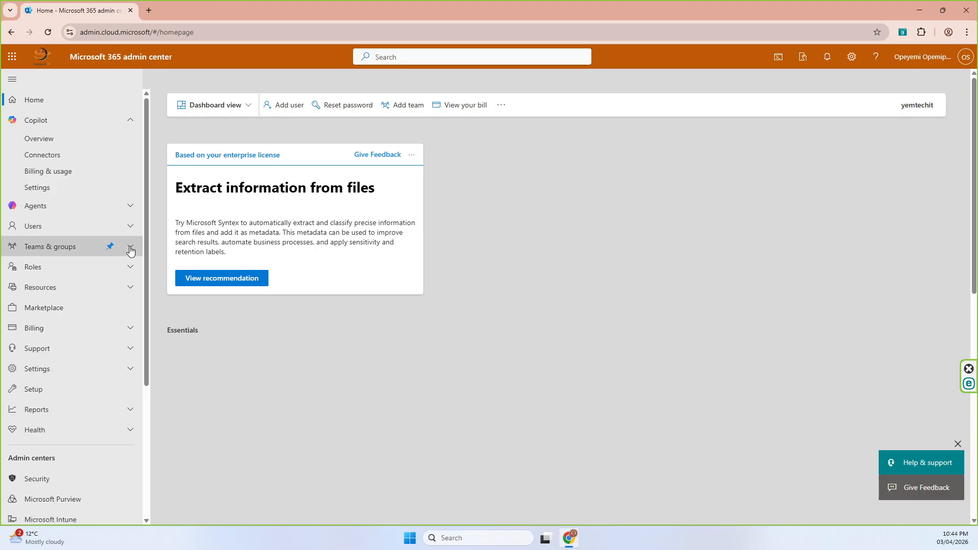
{"action": "left_click", "coordinate": [130, 249]}
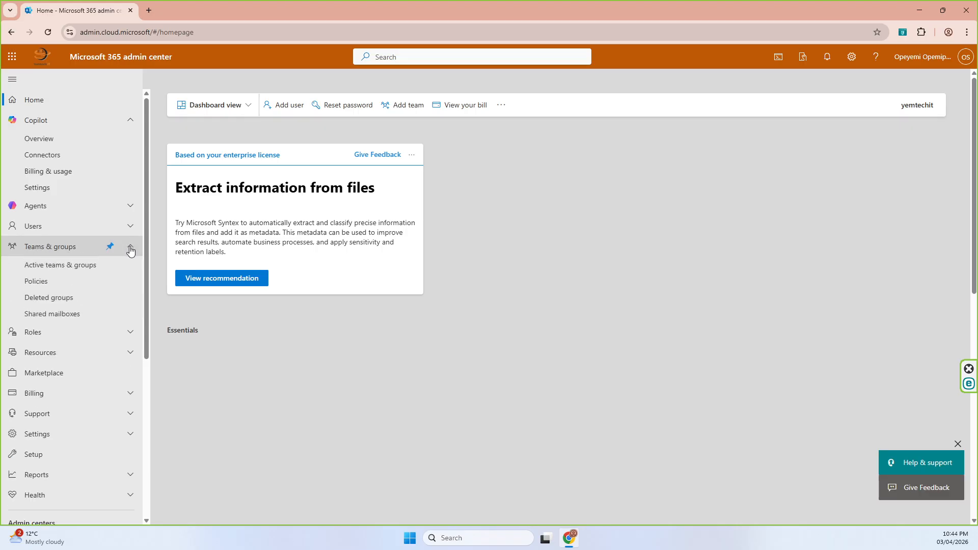
{"action": "left_click", "coordinate": [75, 268]}
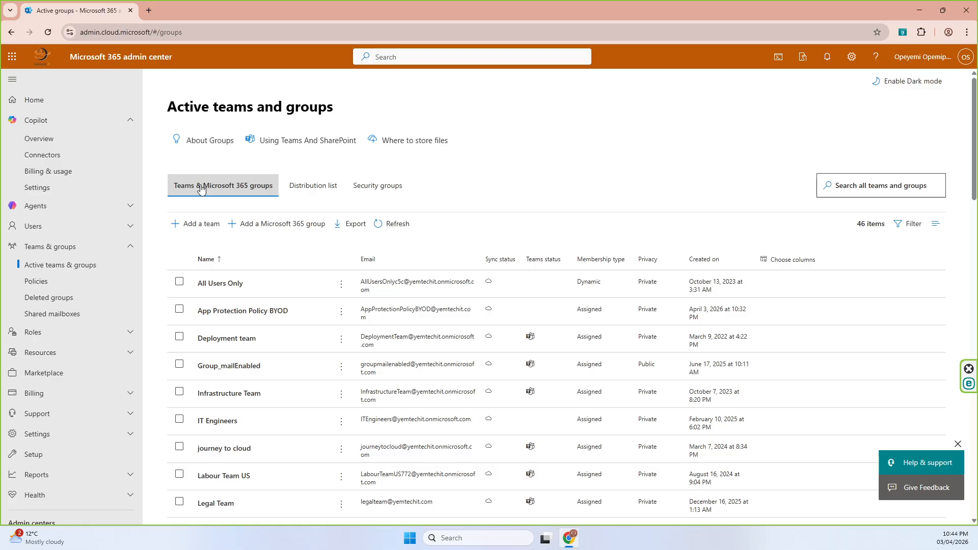
{"action": "left_click", "coordinate": [231, 189]}
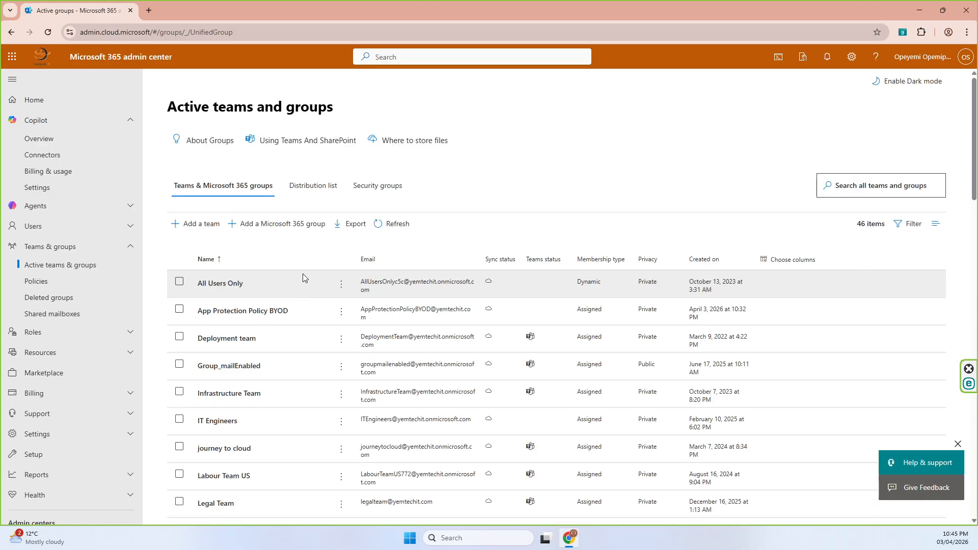
Start adding a Microsoft 365 group and name it Floor IT Support Engineers.
{"action": "left_click", "coordinate": [294, 229]}
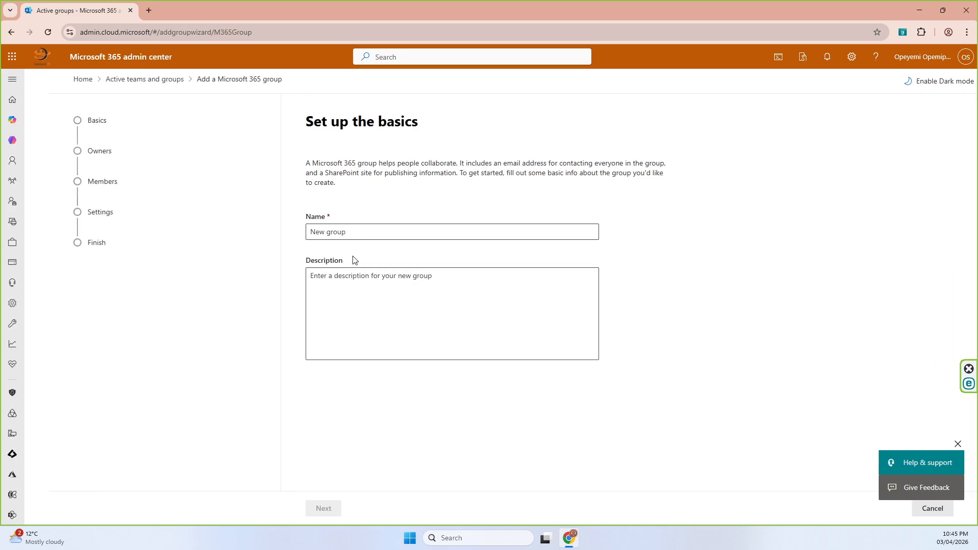
{"action": "left_click", "coordinate": [348, 236]}
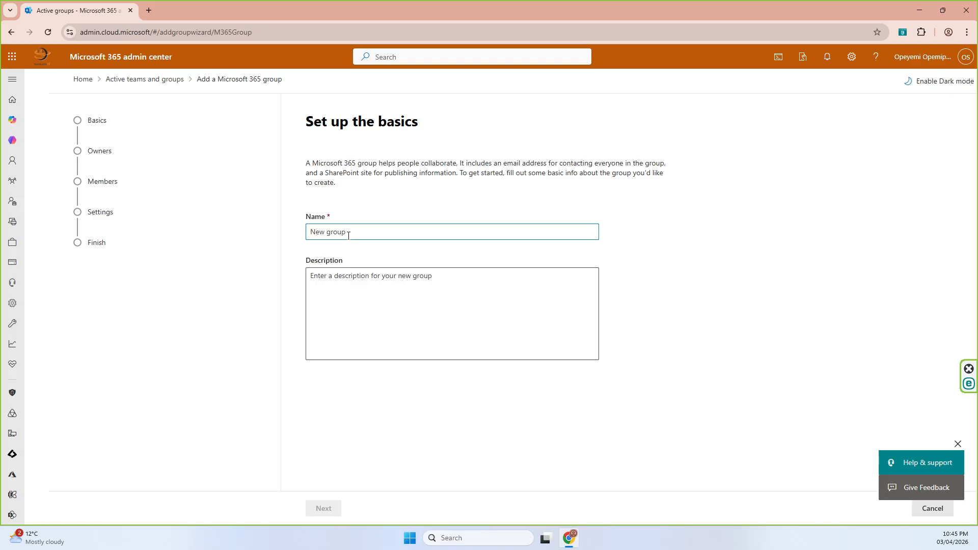
{"action": "type", "text": "Floor Engineers"}
{"action": "left_click", "coordinate": [346, 282]}
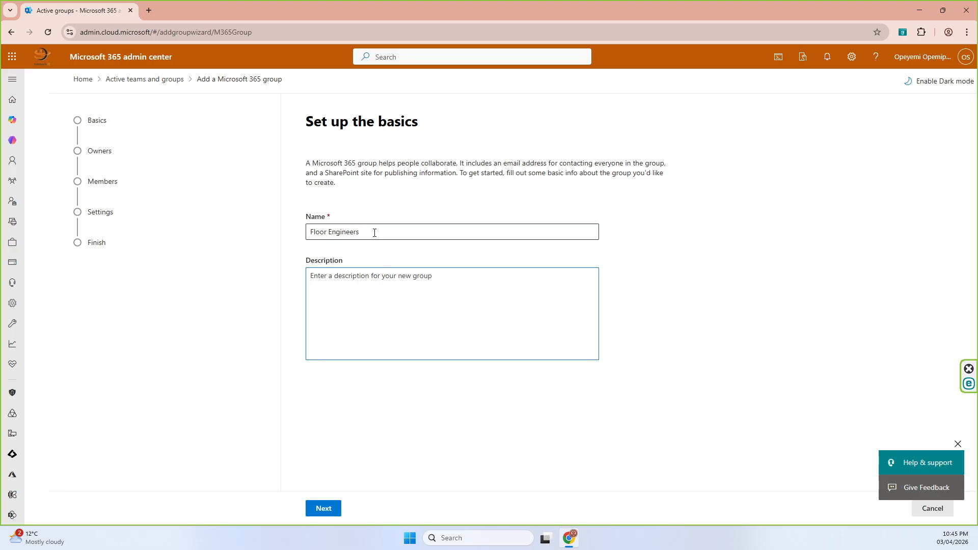
{"action": "left_click_drag", "start_coordinate": [374, 232], "coordinate": [314, 235]}
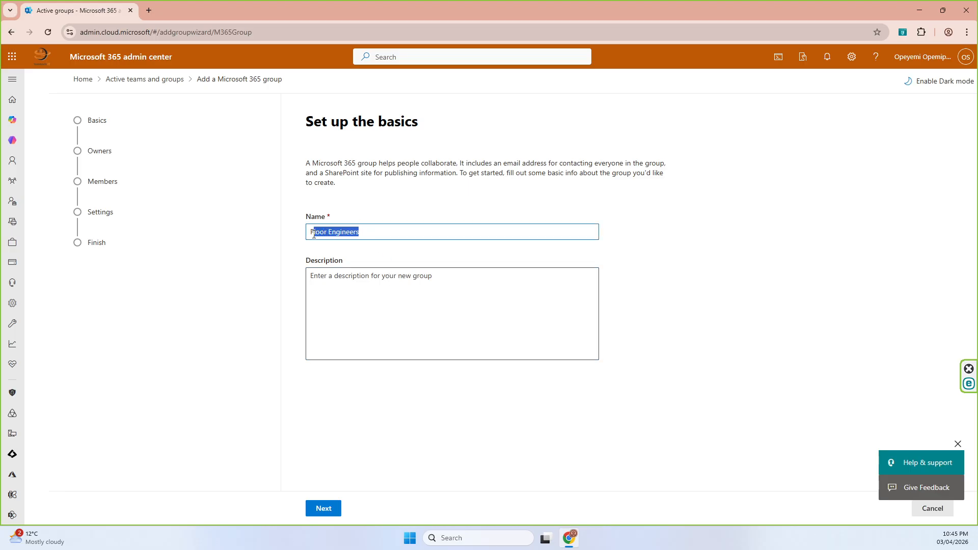
{"action": "left_click", "coordinate": [325, 232]}
{"action": "type", "text": "IT Support"}
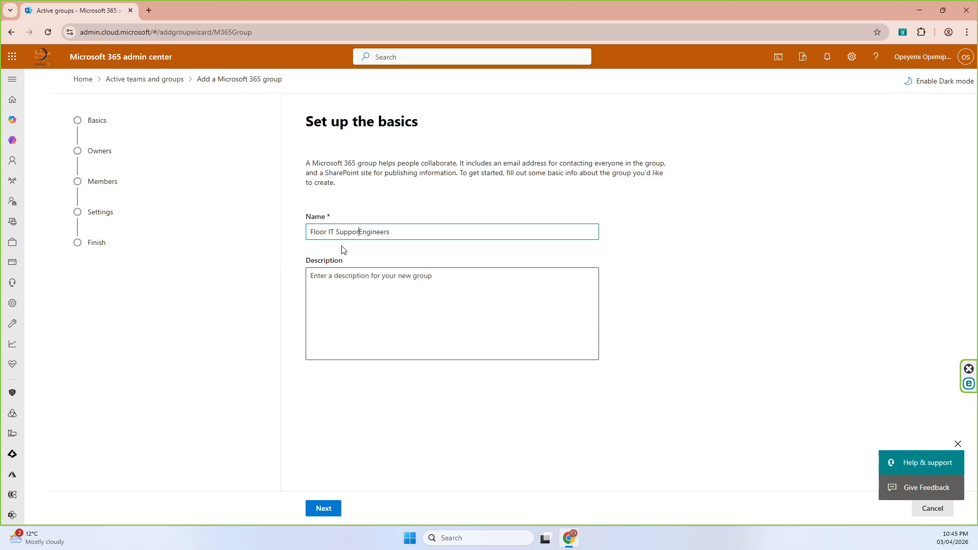
Copy the group name into the description as Floor IT Support Engineers and continue to the owners stage.
{"action": "left_click_drag", "start_coordinate": [410, 230], "coordinate": [312, 228]}
{"action": "key", "text": "ctrl+c"}
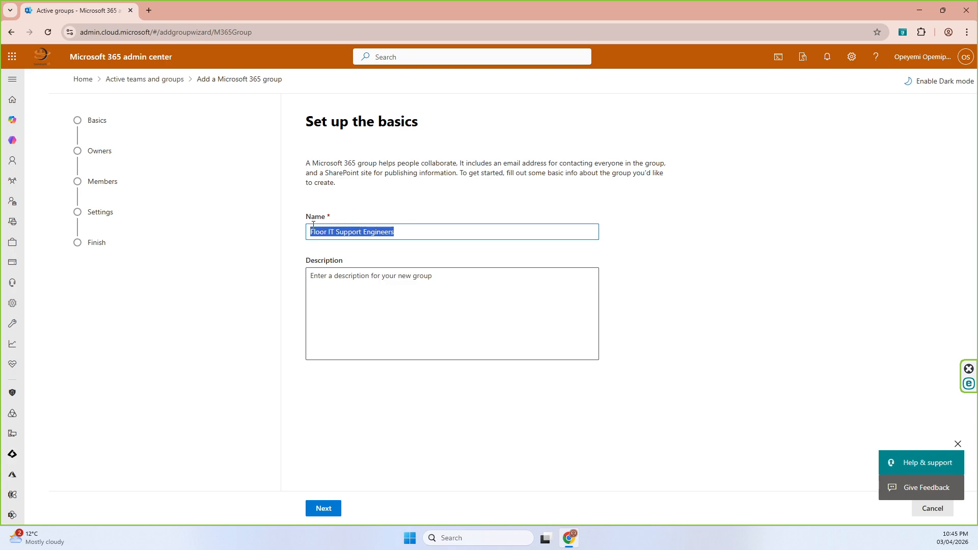
{"action": "left_click", "coordinate": [331, 273]}
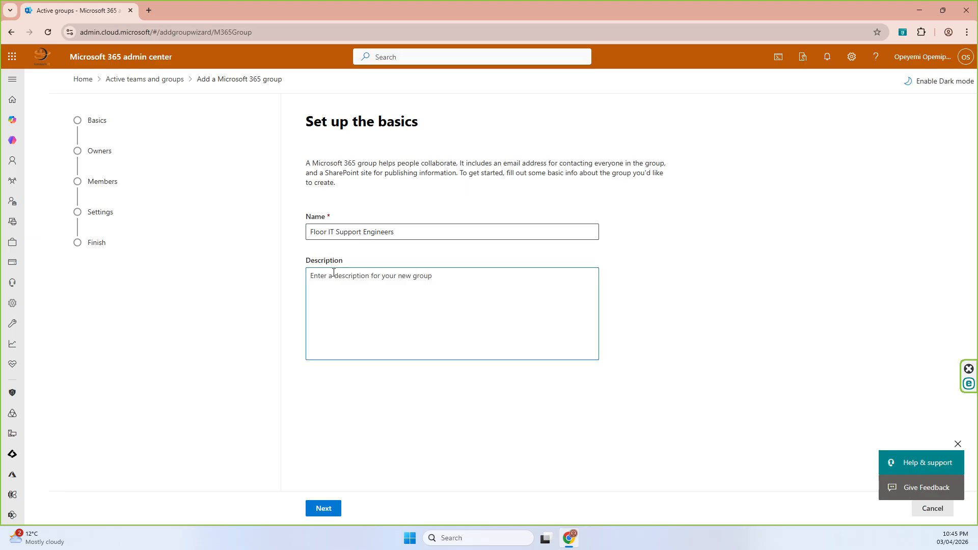
{"action": "key", "text": "ctrl+v"}
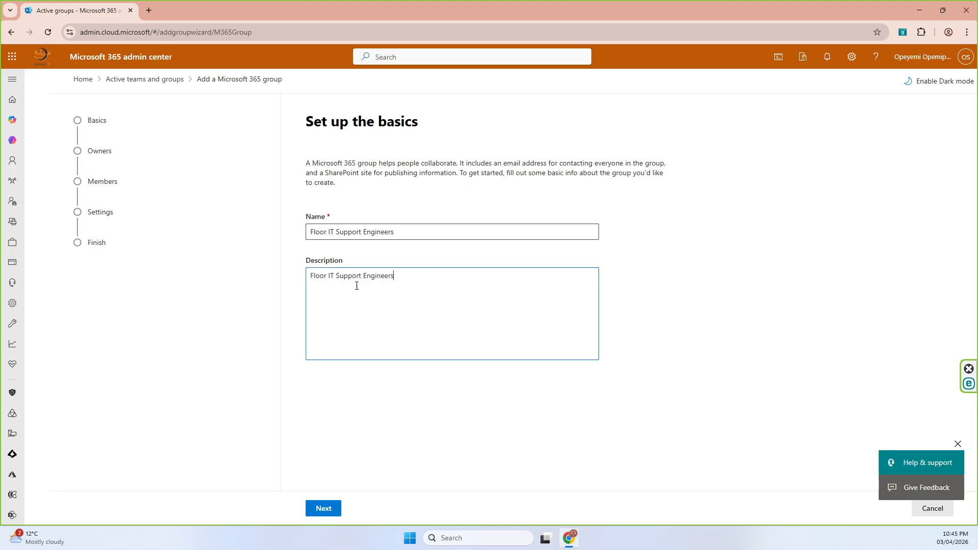
{"action": "left_click", "coordinate": [320, 508]}
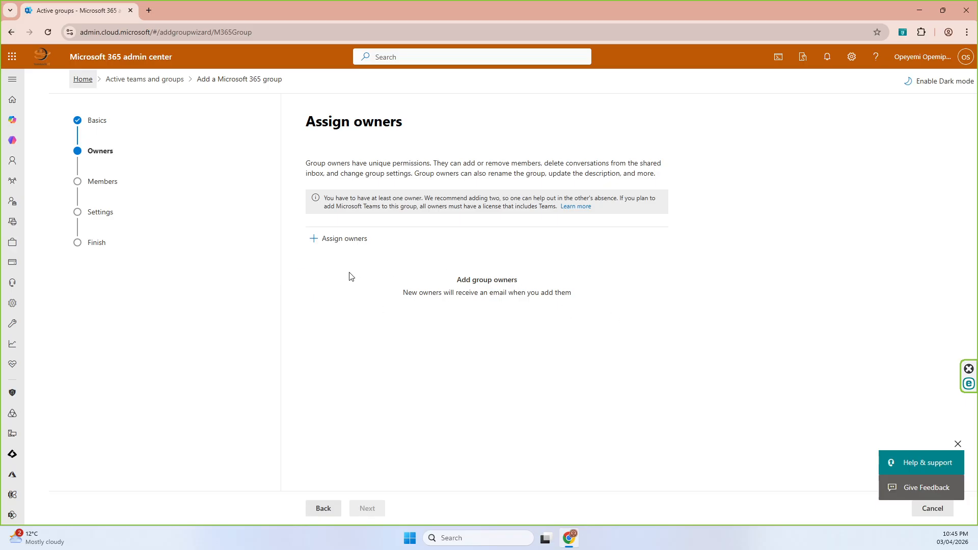
Find the administrator's account by first name, assign it as group owner, and continue to the members stage.
{"action": "left_click", "coordinate": [338, 240]}
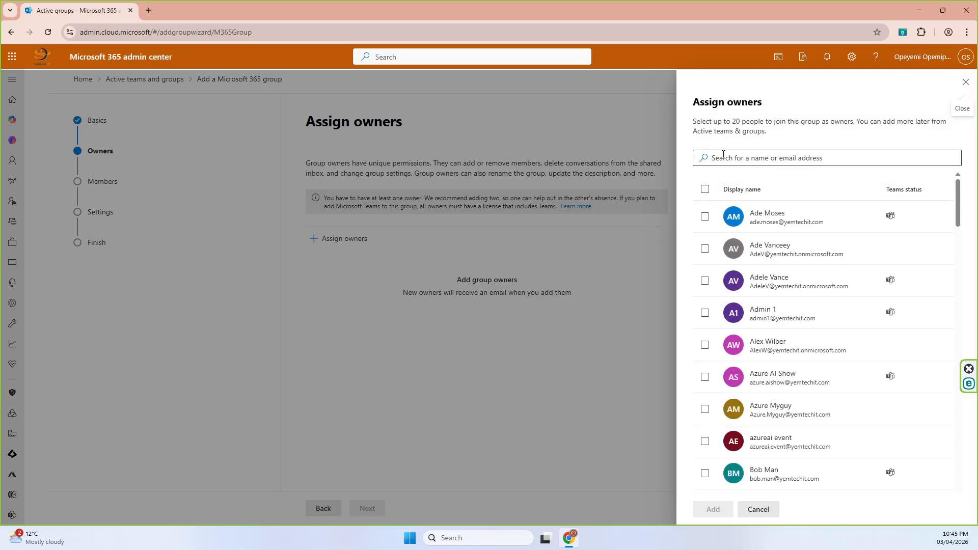
{"action": "left_click", "coordinate": [723, 154]}
{"action": "type", "text": "opey"}
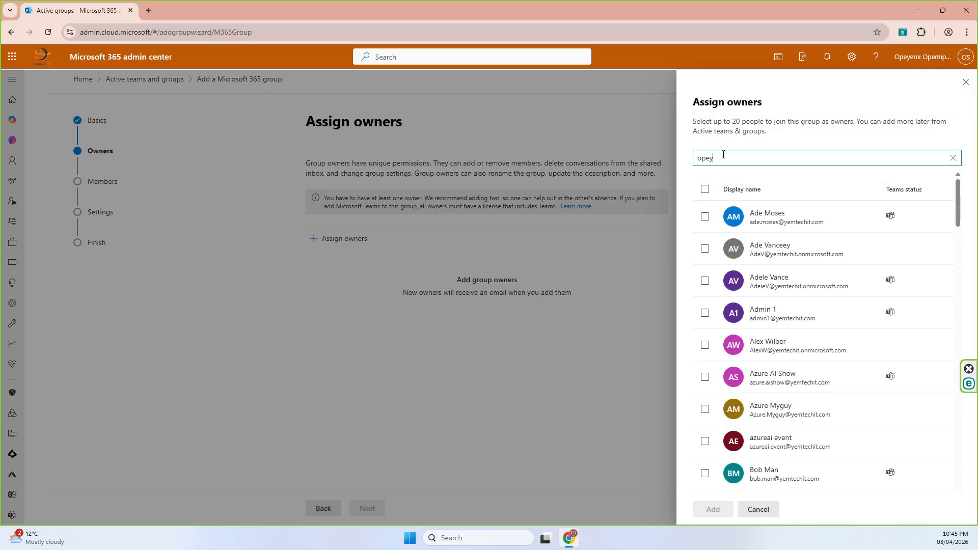
{"action": "type", "text": "emo"}
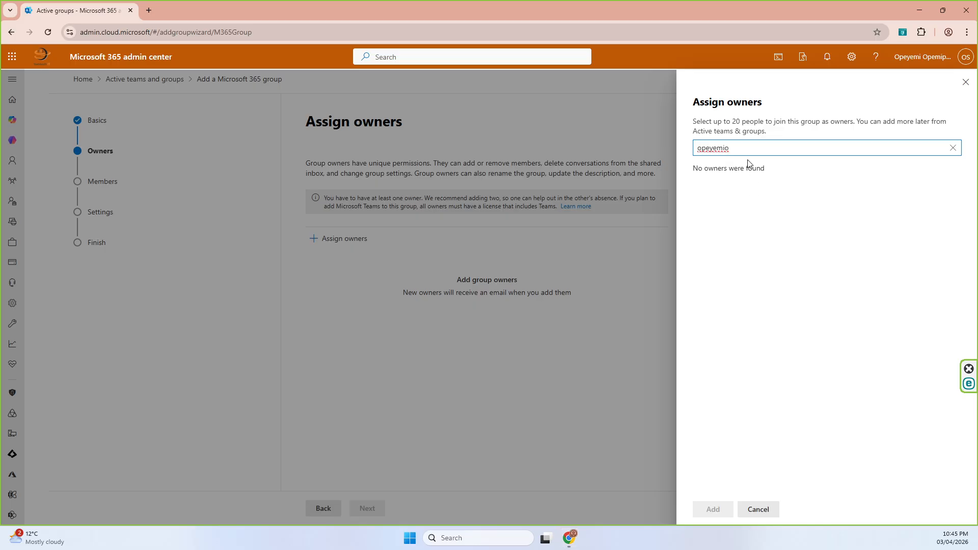
{"action": "left_click_drag", "start_coordinate": [734, 149], "coordinate": [693, 153]}
{"action": "type", "text": "opeyemi"}
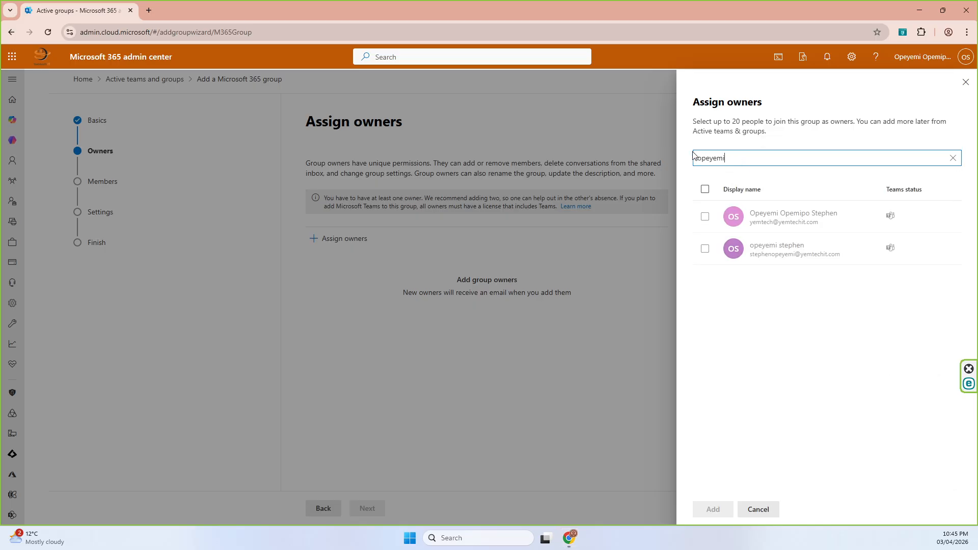
{"action": "left_click", "coordinate": [706, 218]}
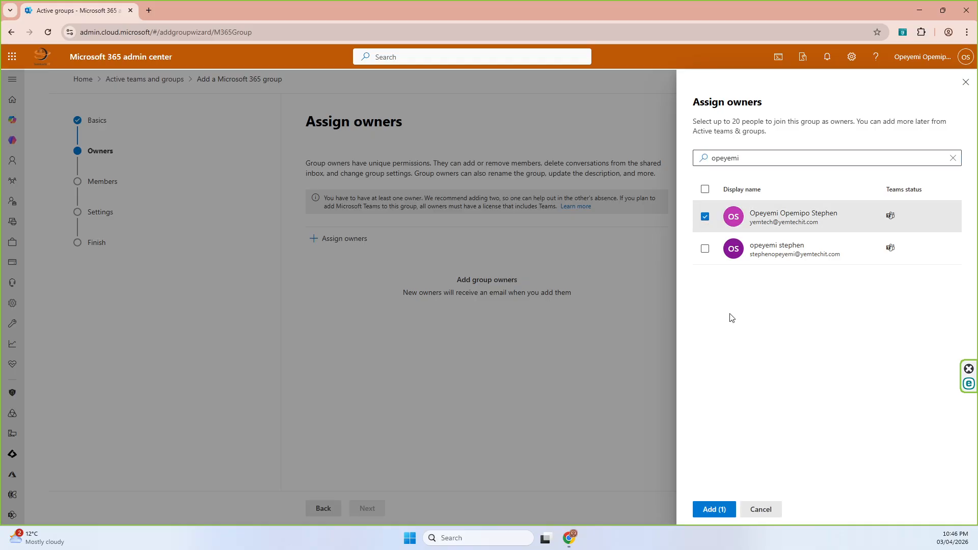
{"action": "left_click", "coordinate": [712, 509]}
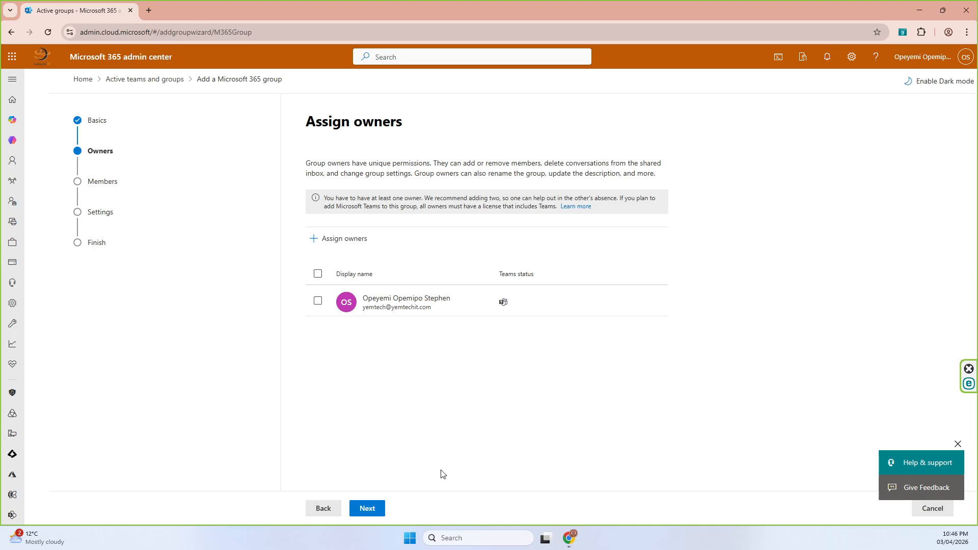
{"action": "left_click", "coordinate": [367, 509]}
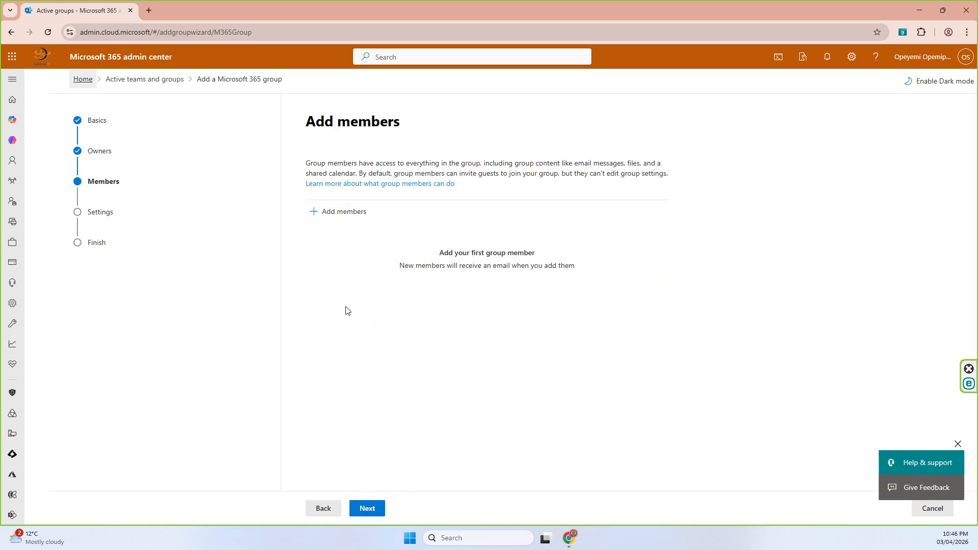
Add the first two listed users as group members and continue to the group settings.
{"action": "left_click", "coordinate": [345, 219]}
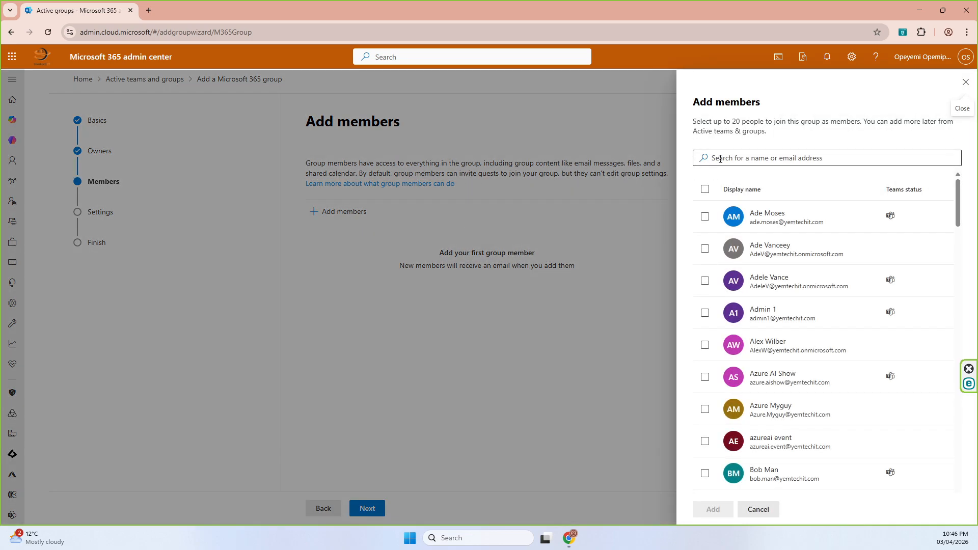
{"action": "left_click", "coordinate": [705, 218]}
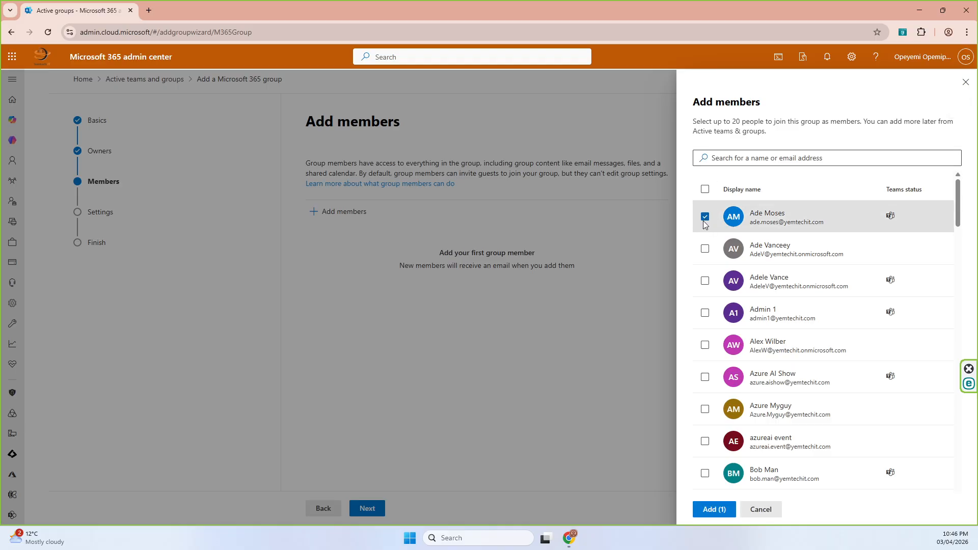
{"action": "left_click", "coordinate": [704, 251]}
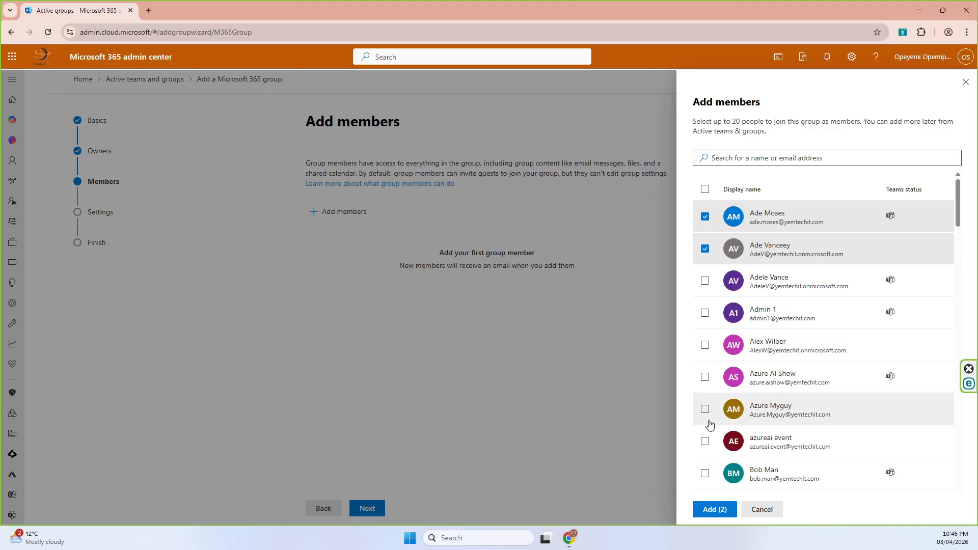
{"action": "left_click", "coordinate": [715, 510]}
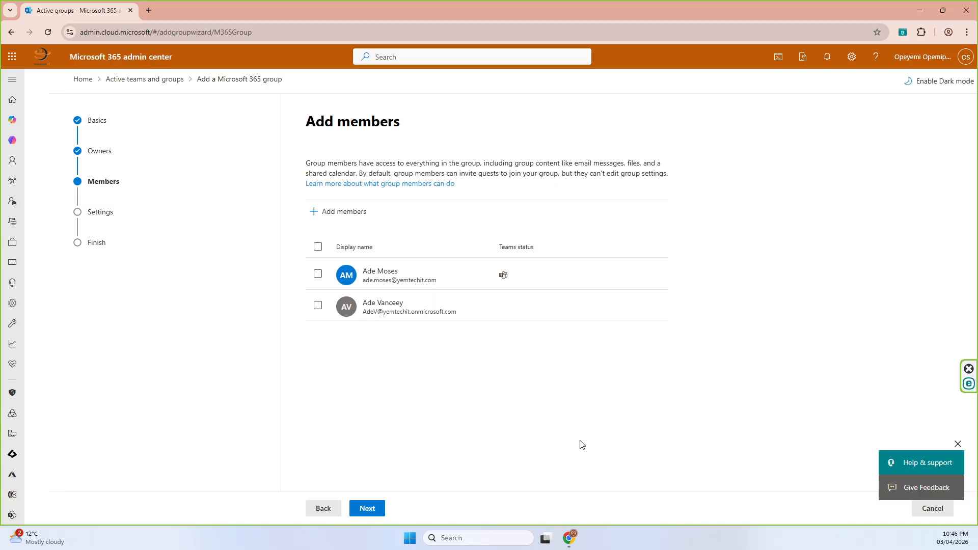
{"action": "left_click", "coordinate": [366, 509]}
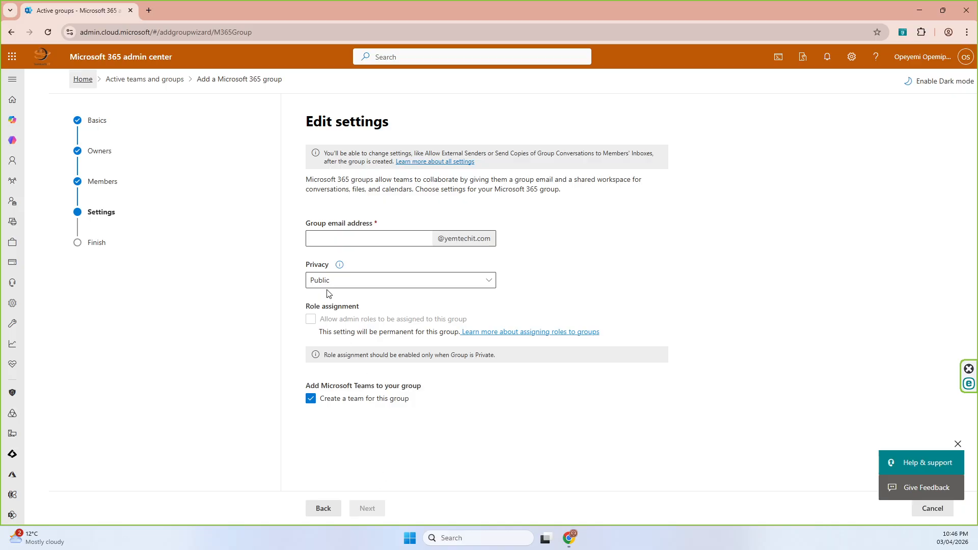
Fill in the group email address using the group name written without spaces.
{"action": "left_click", "coordinate": [313, 236]}
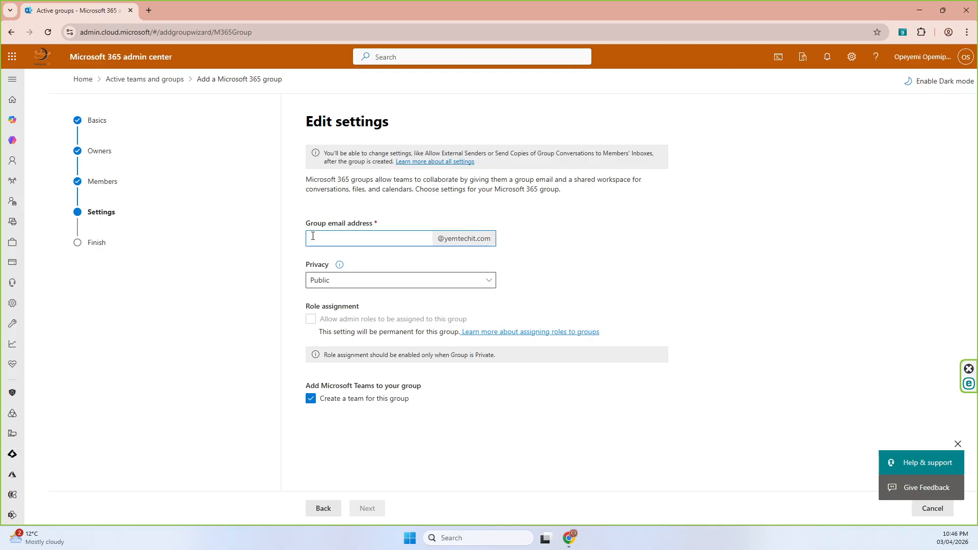
{"action": "type", "text": "floor"}
{"action": "key", "text": "BackSpace"}
{"action": "key", "text": "BackSpace"}
{"action": "key", "text": "BackSpace"}
{"action": "key", "text": "BackSpace"}
{"action": "key", "text": "BackSpace"}
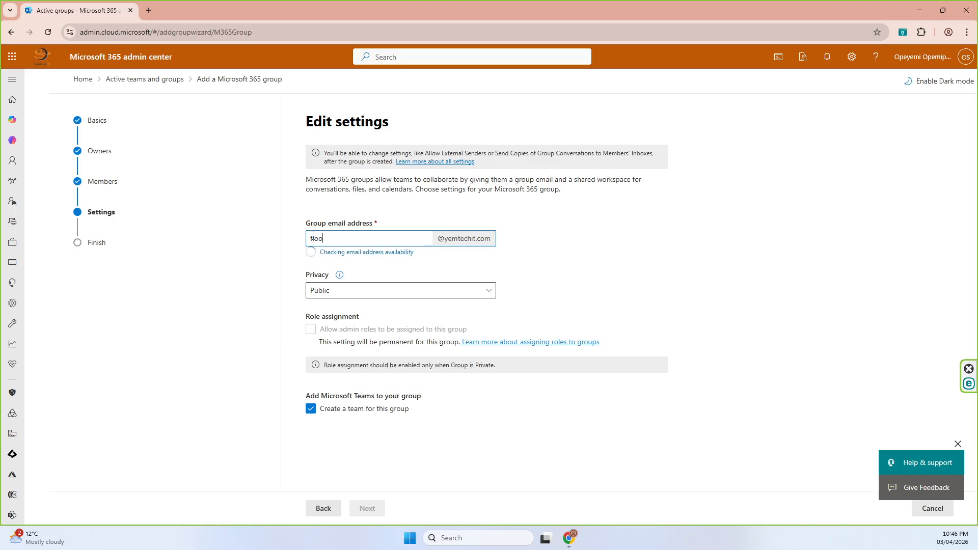
{"action": "key", "text": "ctrl+v"}
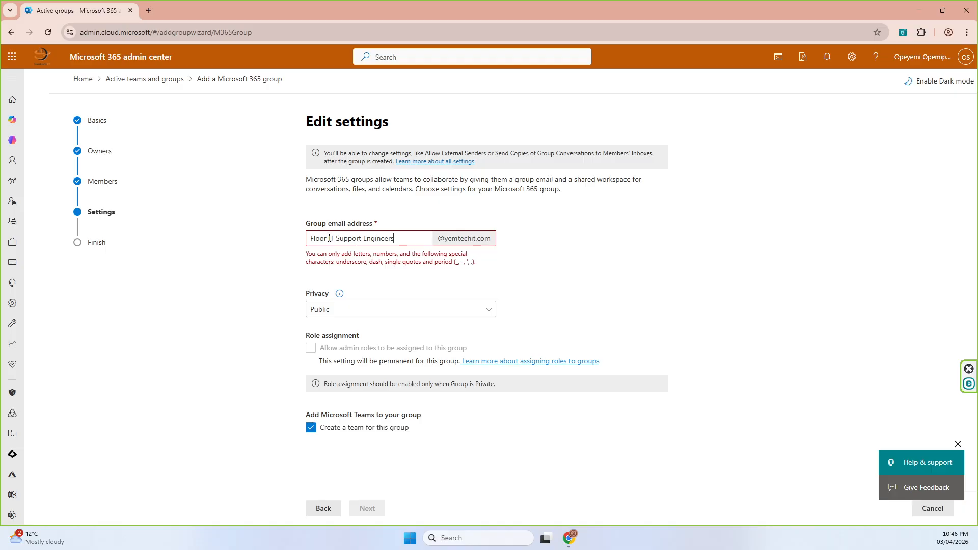
{"action": "left_click", "coordinate": [329, 238]}
{"action": "key", "text": "BackSpace"}
{"action": "key", "text": "BackSpace"}
{"action": "left_click", "coordinate": [358, 238]}
{"action": "key", "text": "BackSpace"}
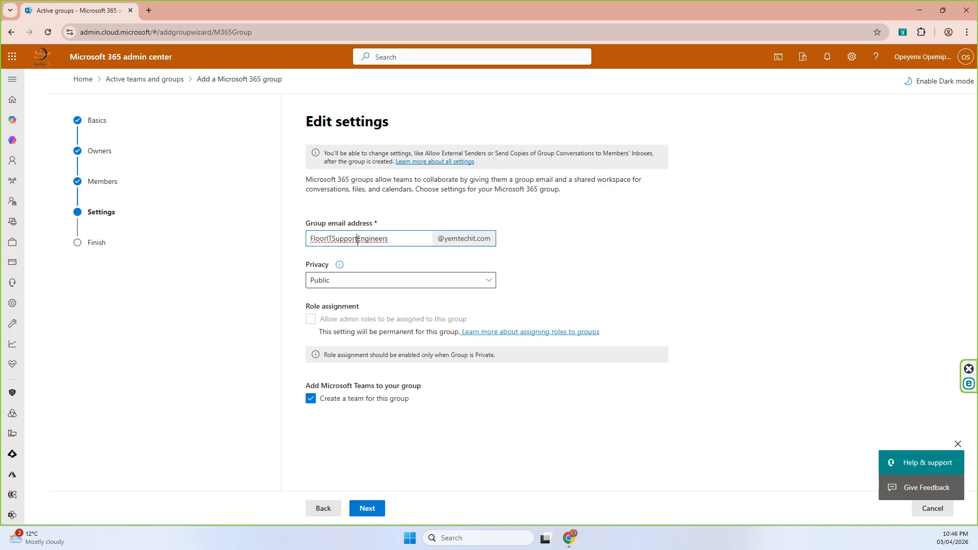
Set the group's privacy to Private, turn off creating a team for it, and continue to the final review.
{"action": "left_click", "coordinate": [324, 284]}
{"action": "left_click", "coordinate": [322, 316]}
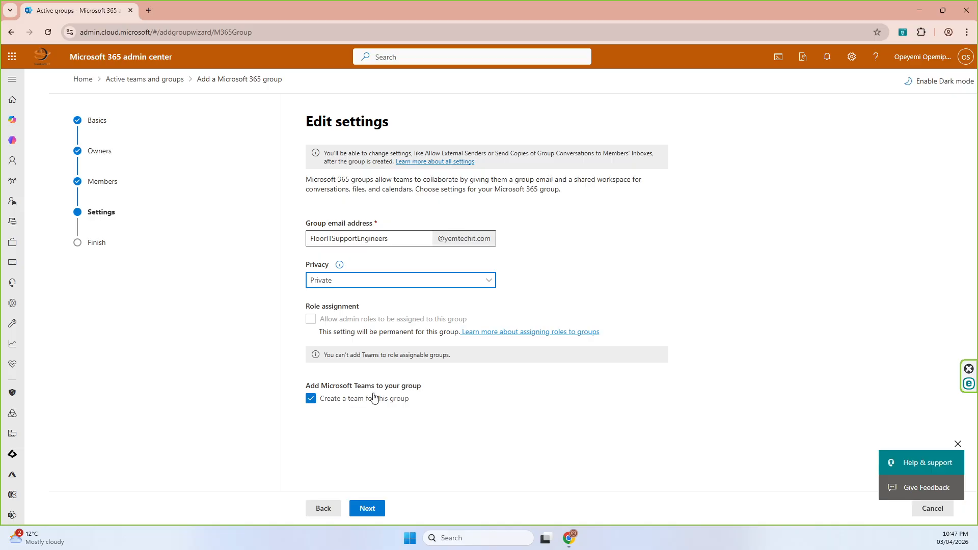
{"action": "left_click", "coordinate": [322, 405]}
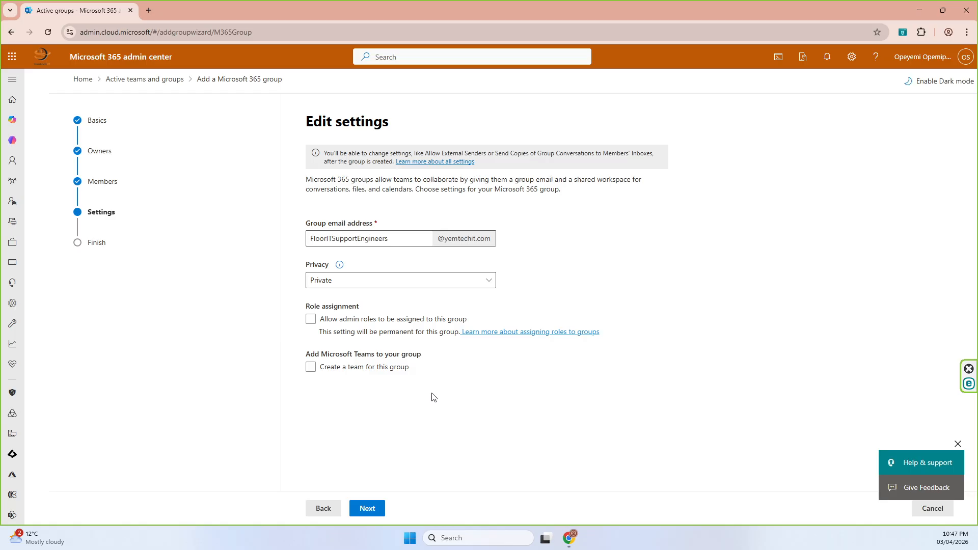
{"action": "left_click", "coordinate": [367, 508]}
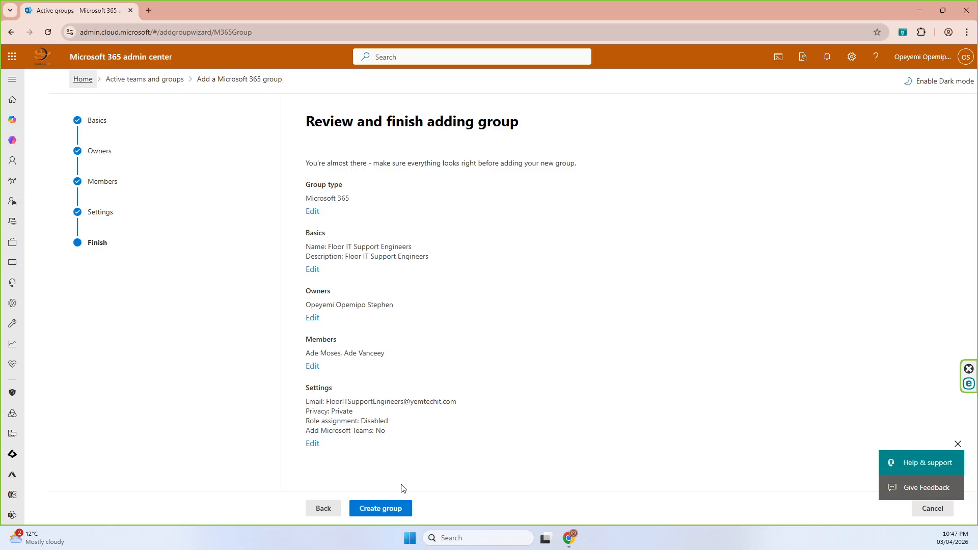
Create the Floor IT Support Engineers group from the final review.
{"action": "left_click", "coordinate": [378, 506]}
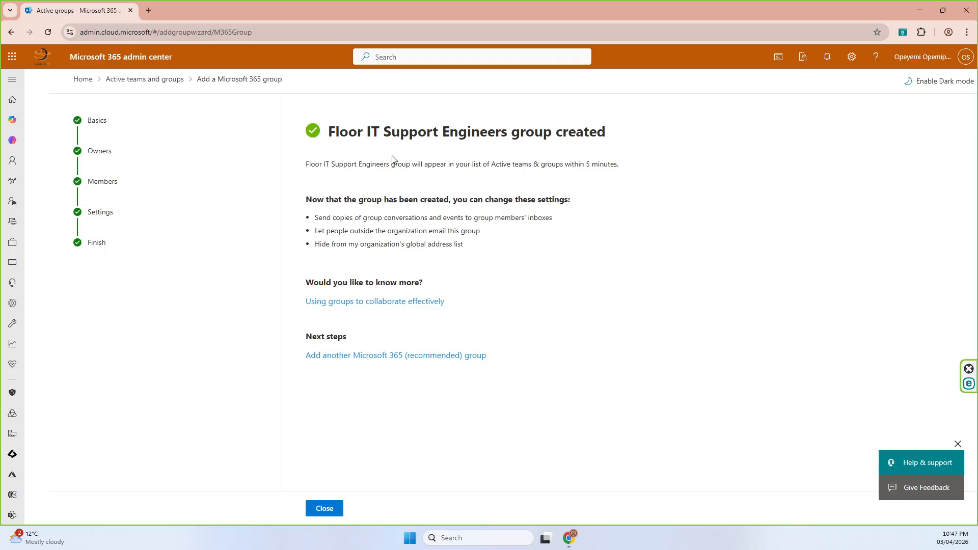
Open Microsoft Teams from the Microsoft 365 apps and look through the teams and channels for Floor IT Support Engineers.
{"action": "left_click", "coordinate": [12, 56]}
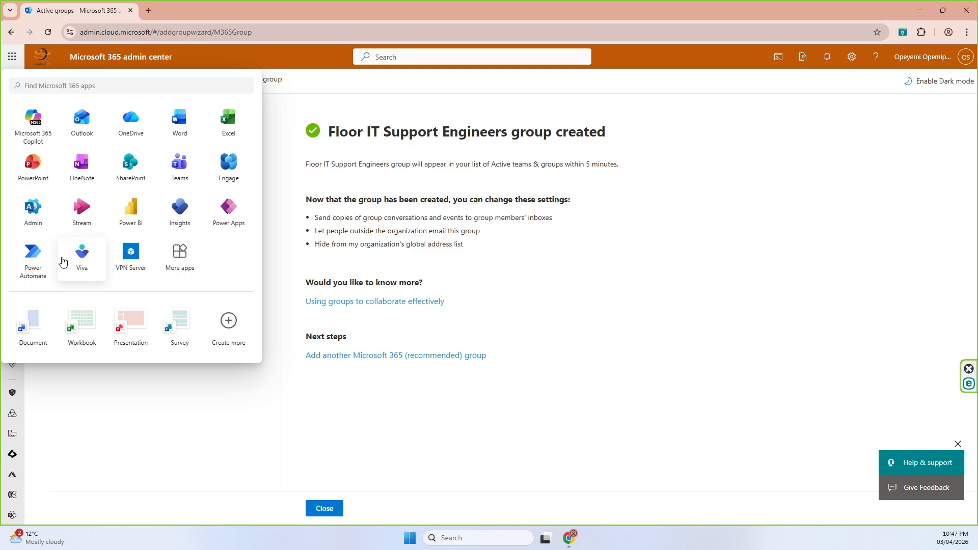
{"action": "left_click", "coordinate": [178, 169]}
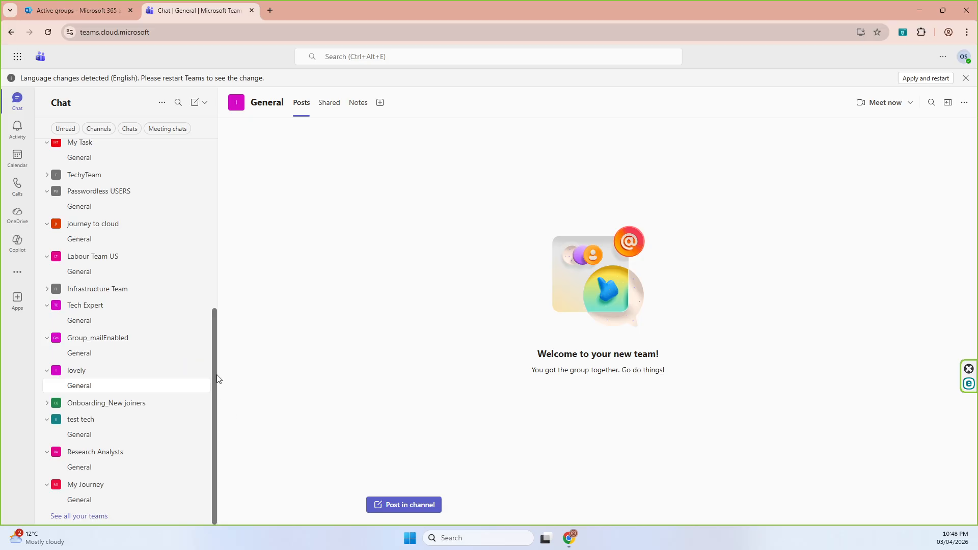
{"action": "left_click_drag", "start_coordinate": [216, 377], "coordinate": [206, 234]}
{"action": "scroll", "coordinate": [208, 210], "scroll_direction": "up", "scroll_amount": 1}
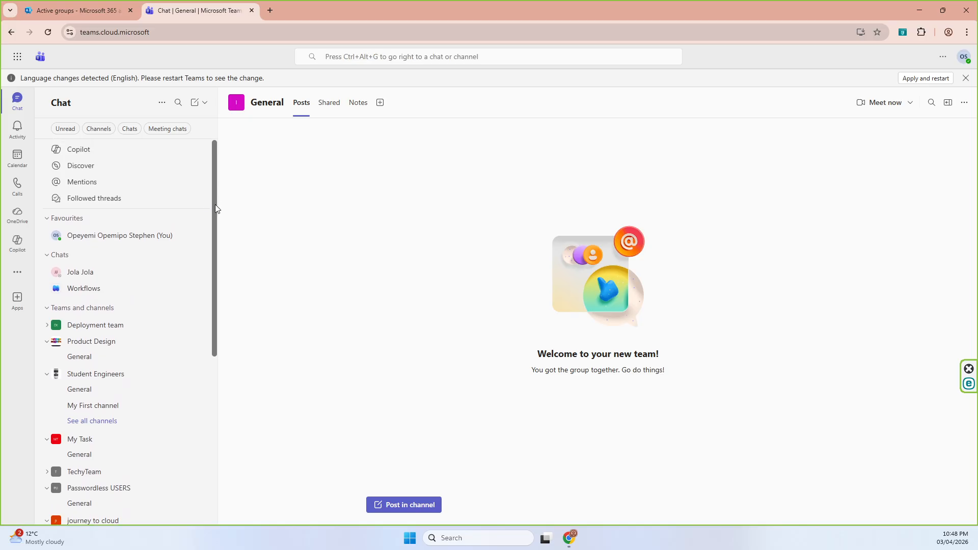
{"action": "left_click_drag", "start_coordinate": [215, 204], "coordinate": [216, 390]}
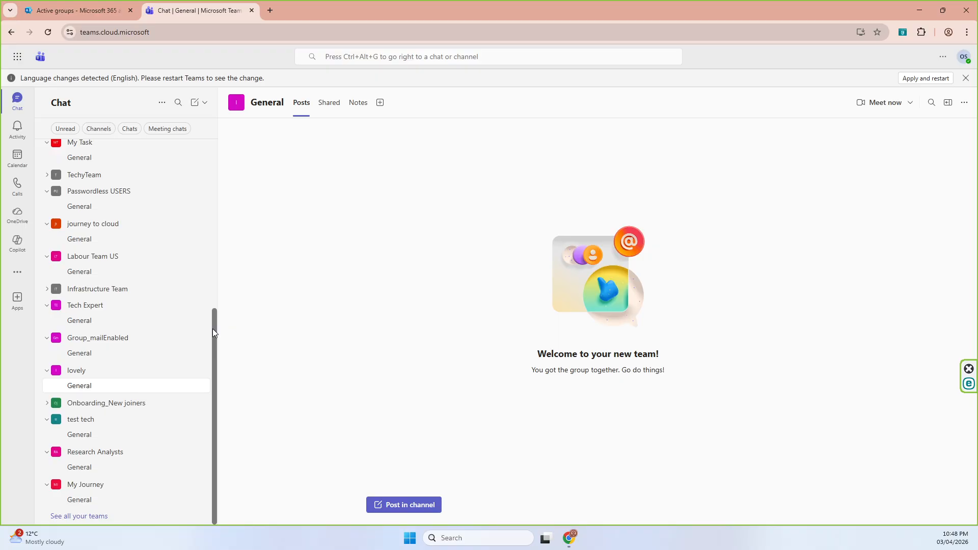
{"action": "left_click_drag", "start_coordinate": [213, 329], "coordinate": [222, 171]}
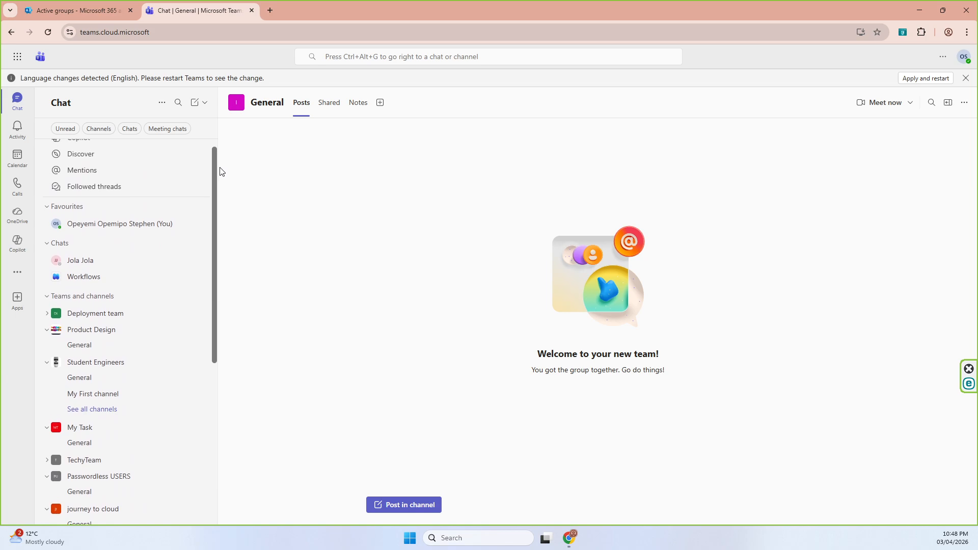
Return to the Microsoft 365 admin center, close the finished group wizard, and open the active sites list in the SharePoint admin center.
{"action": "left_click", "coordinate": [91, 7]}
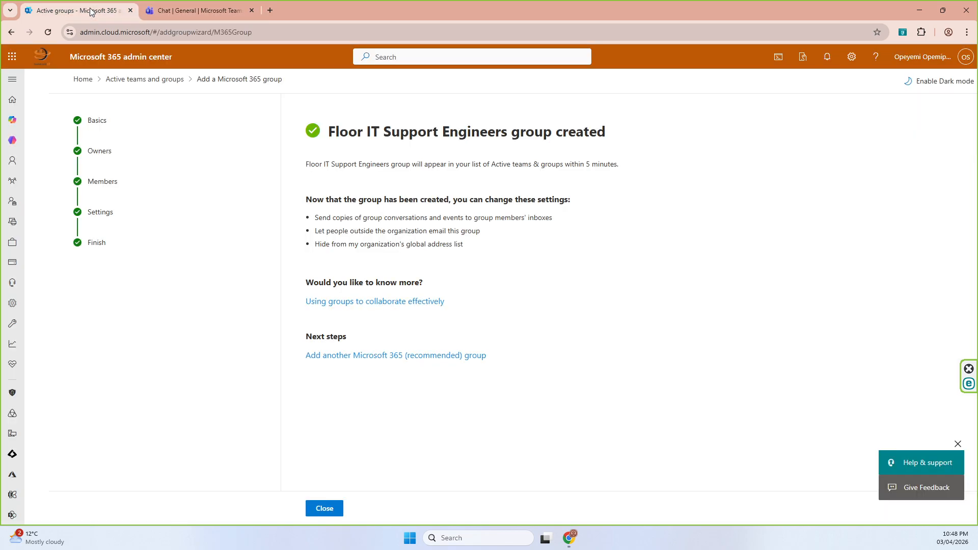
{"action": "left_click", "coordinate": [331, 514]}
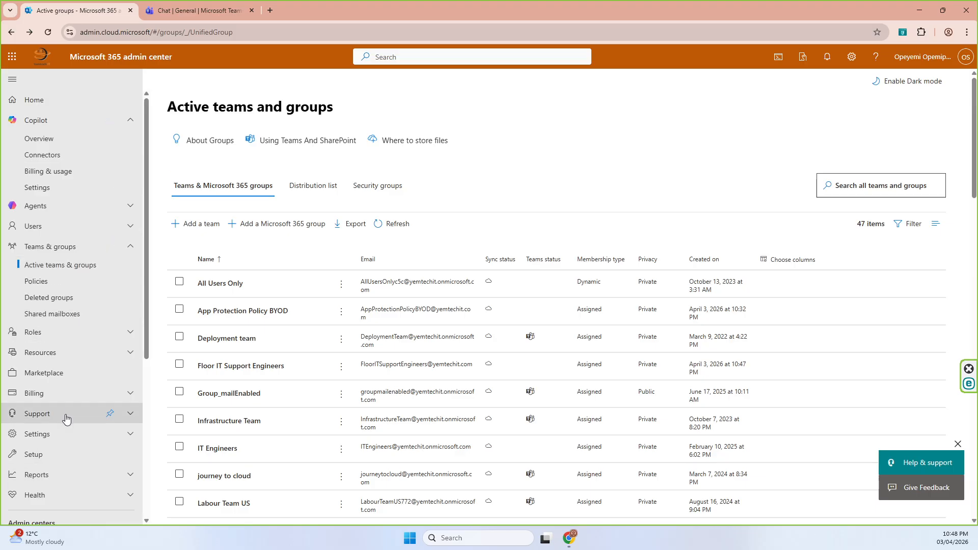
{"action": "scroll", "coordinate": [64, 416], "scroll_direction": "down", "scroll_amount": 3}
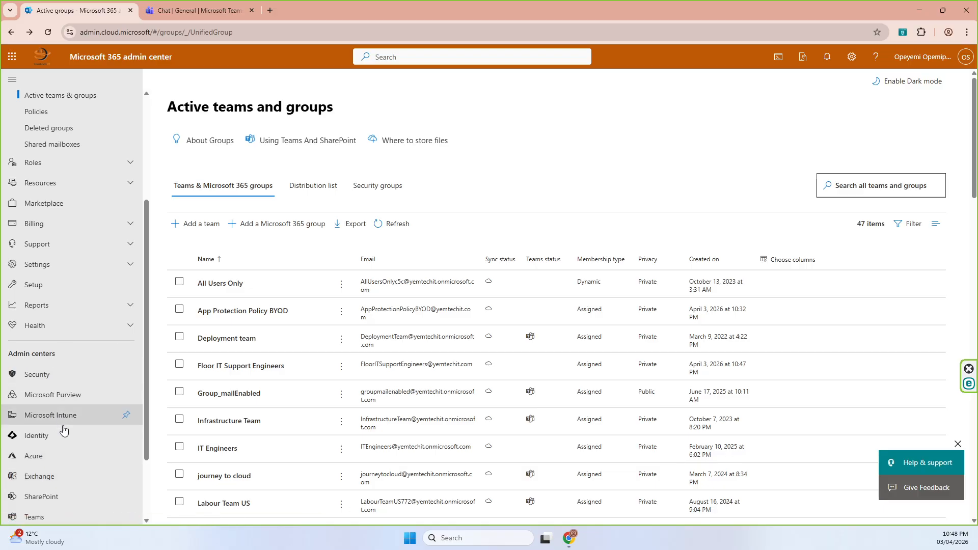
{"action": "scroll", "coordinate": [63, 429], "scroll_direction": "down", "scroll_amount": 2}
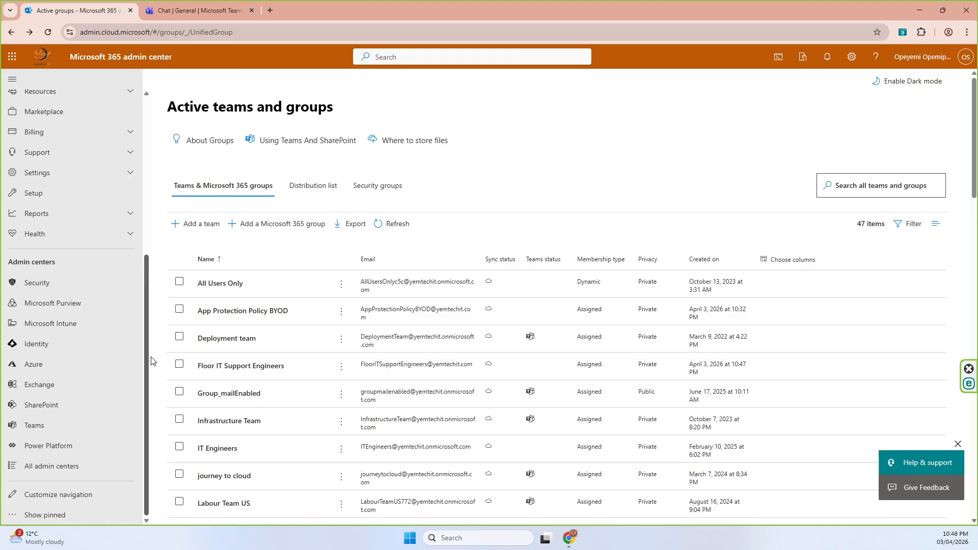
{"action": "scroll", "coordinate": [153, 359], "scroll_direction": "up", "scroll_amount": 1}
{"action": "scroll", "coordinate": [156, 362], "scroll_direction": "down", "scroll_amount": 1}
{"action": "left_click", "coordinate": [41, 408]}
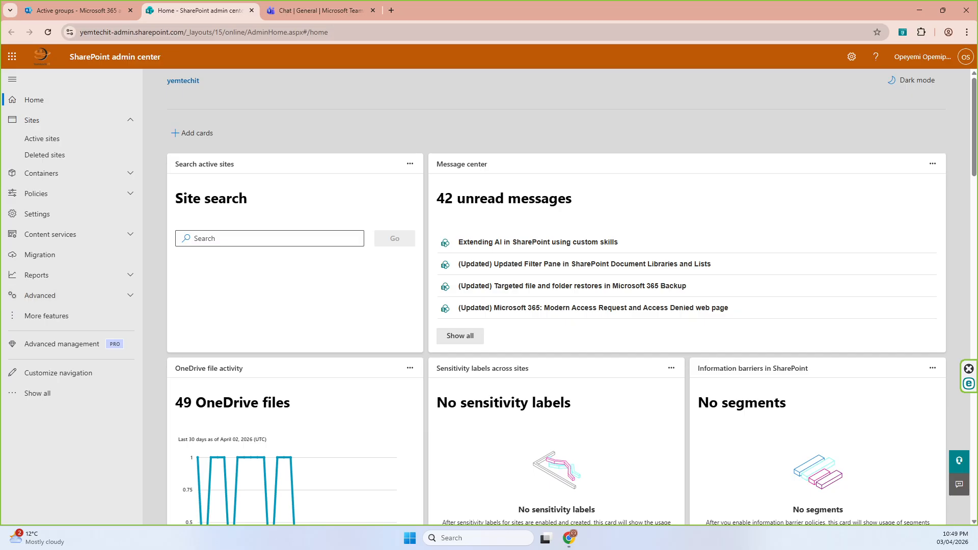
{"action": "left_click", "coordinate": [44, 146]}
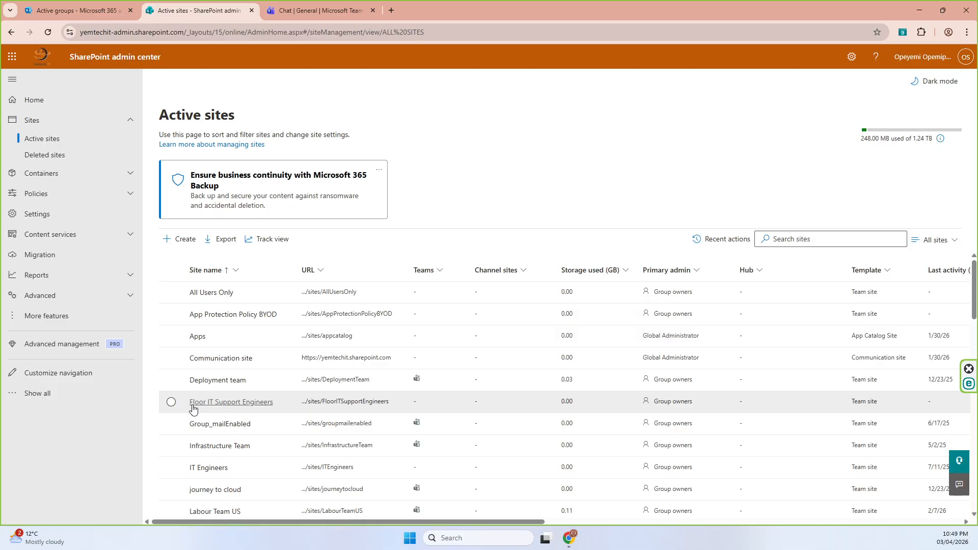
Open the Floor IT Support Engineers site details and add Microsoft Teams to the group.
{"action": "left_click", "coordinate": [234, 404]}
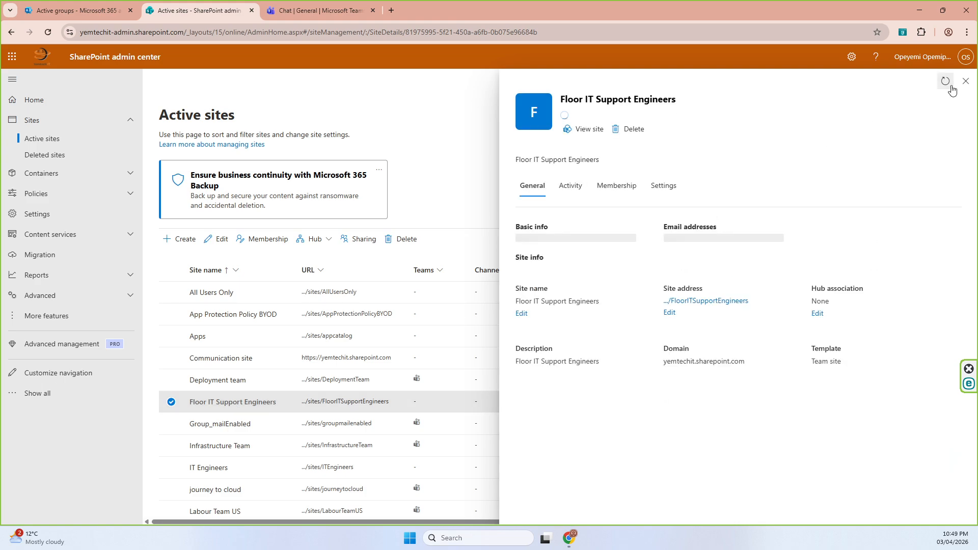
{"action": "left_click", "coordinate": [965, 81]}
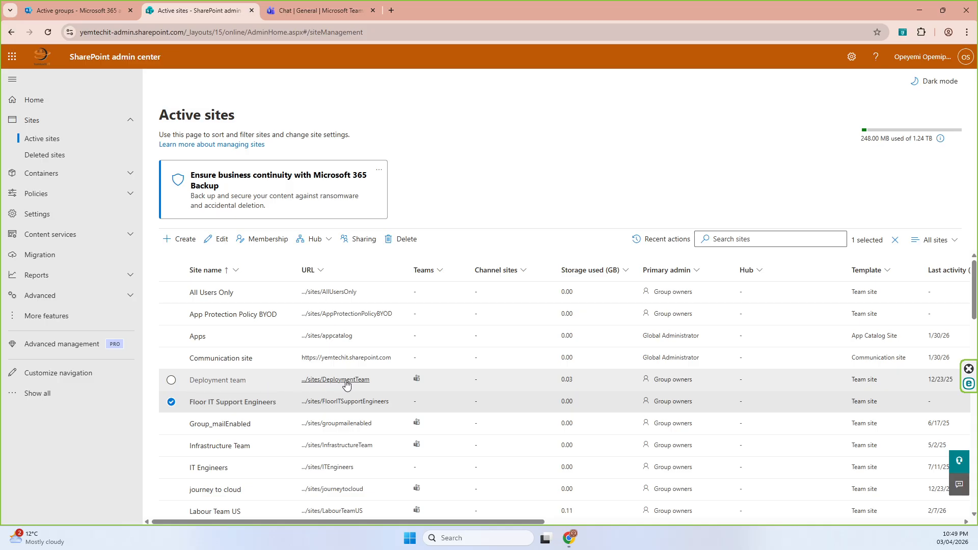
{"action": "mouse_move", "coordinate": [417, 381]}
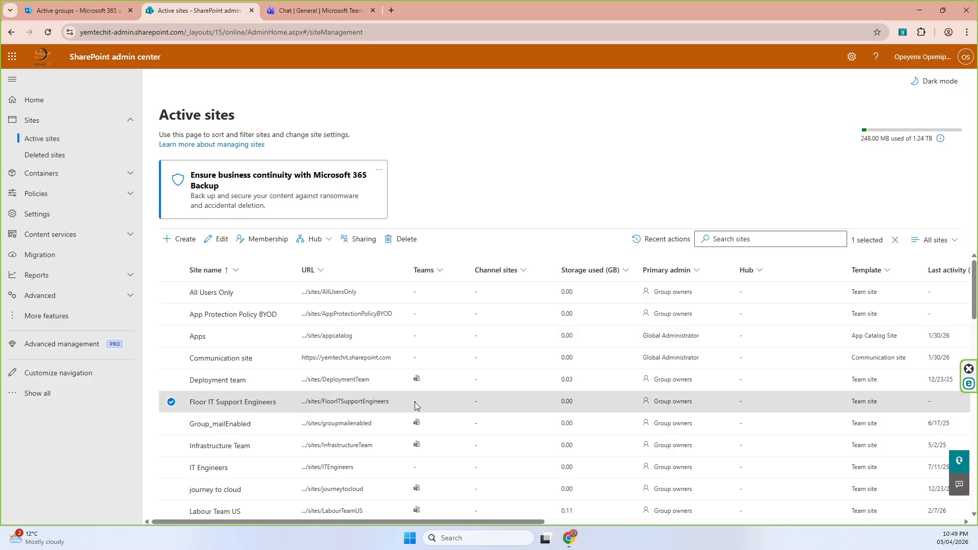
{"action": "left_click", "coordinate": [230, 405]}
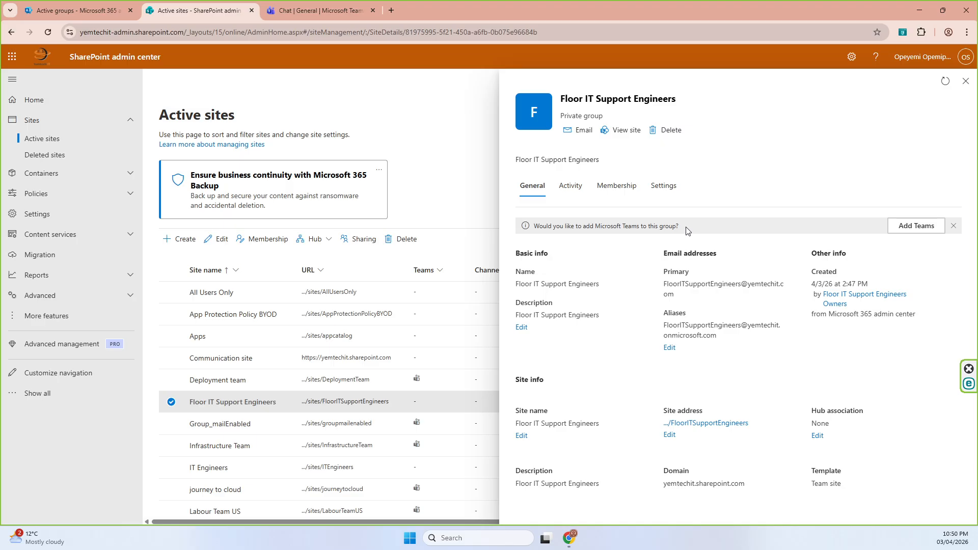
{"action": "left_click", "coordinate": [912, 232]}
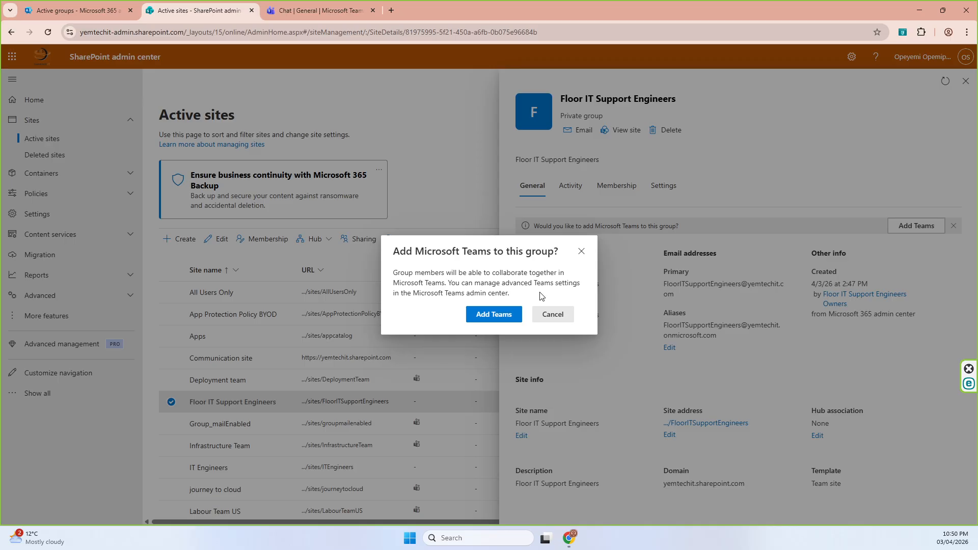
{"action": "left_click", "coordinate": [496, 314]}
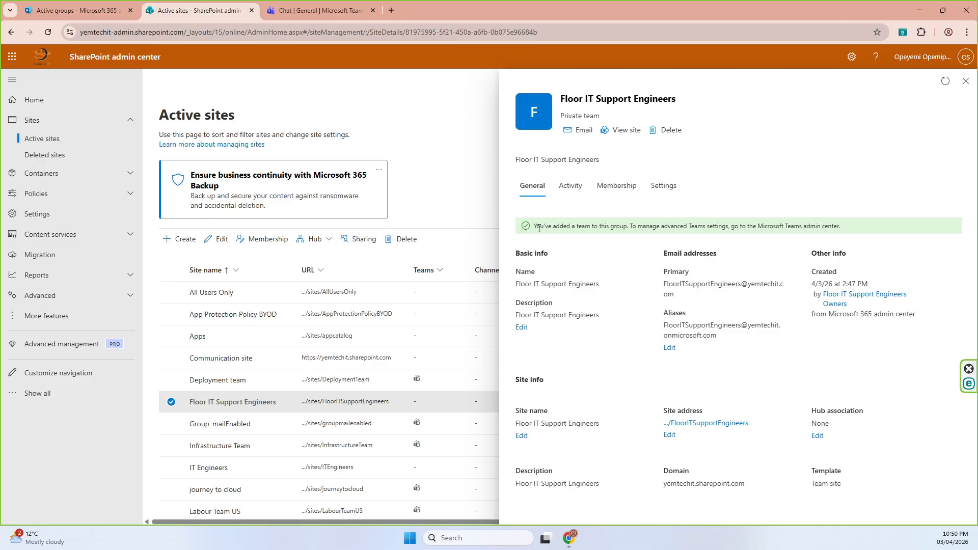
Refresh and close the site details, and reload the active sites list to check the site's Teams status.
{"action": "left_click_drag", "start_coordinate": [539, 229], "coordinate": [723, 224]}
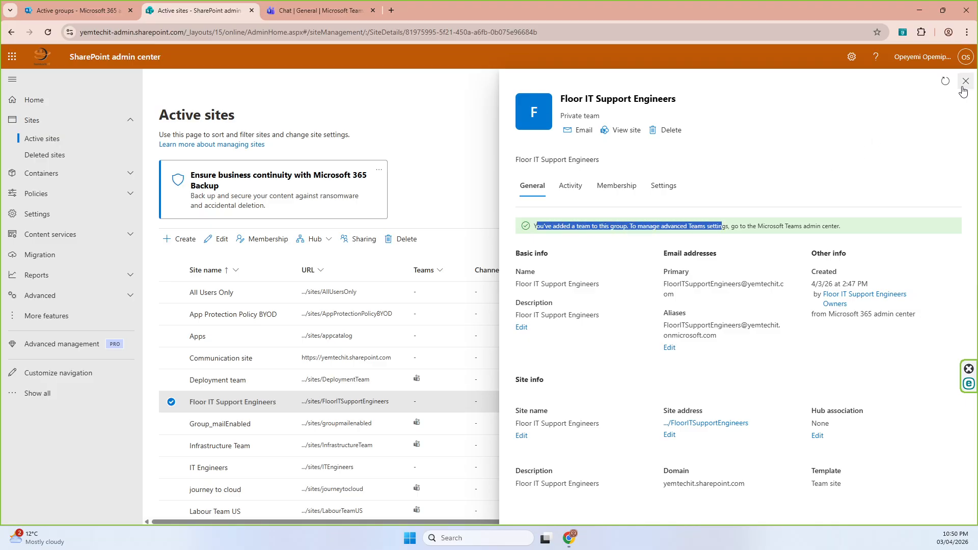
{"action": "left_click", "coordinate": [945, 82]}
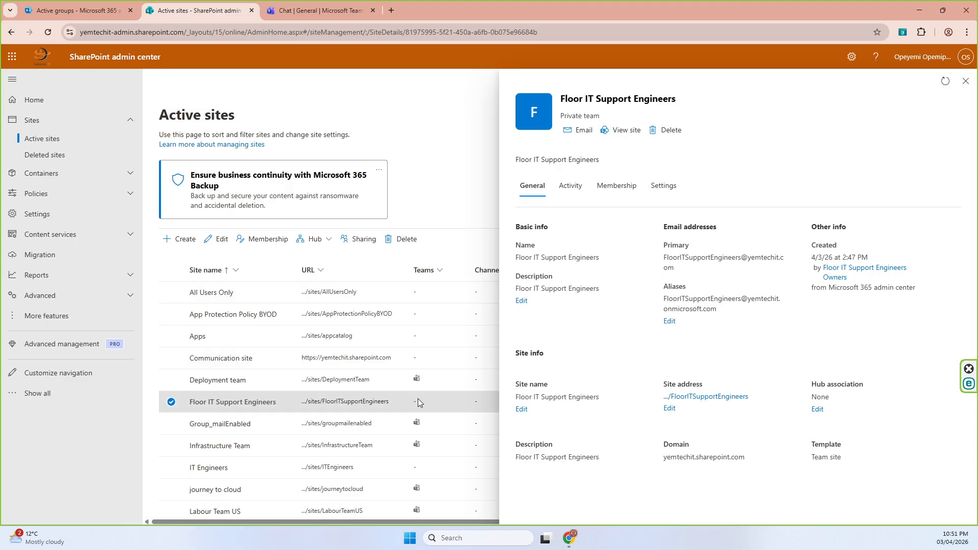
{"action": "left_click", "coordinate": [941, 85]}
{"action": "left_click", "coordinate": [966, 81]}
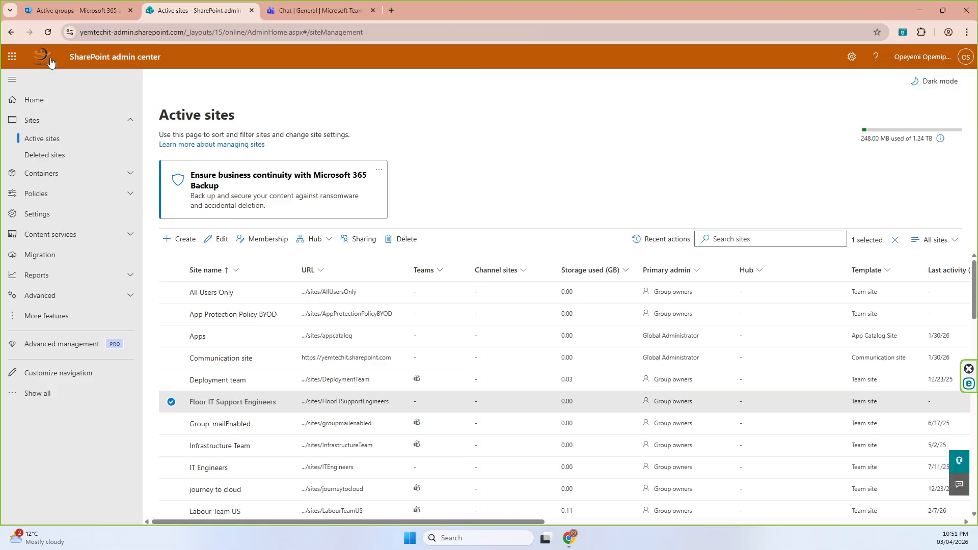
{"action": "left_click", "coordinate": [51, 34]}
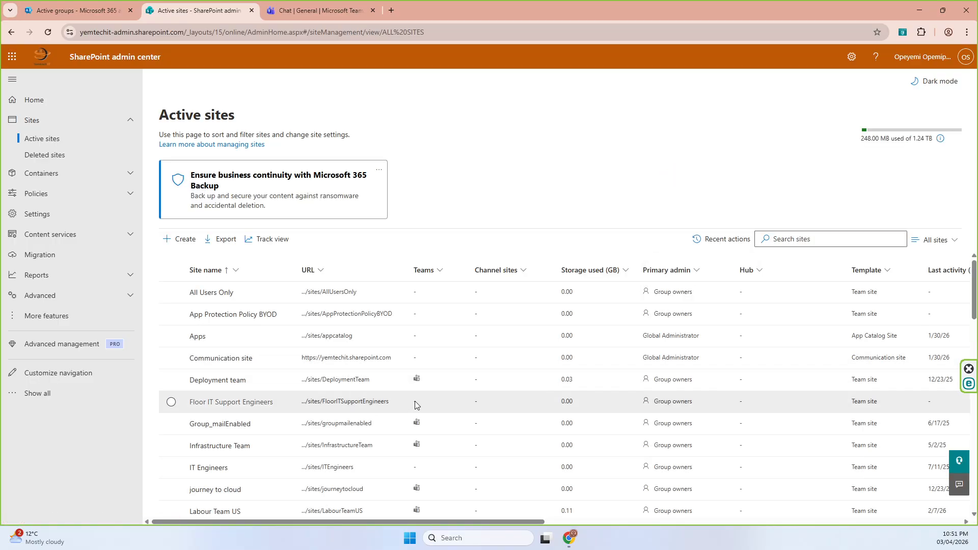
Switch to Microsoft Teams, find the Floor IT Support Engineers team in the list, and open its General channel.
{"action": "left_click", "coordinate": [298, 13]}
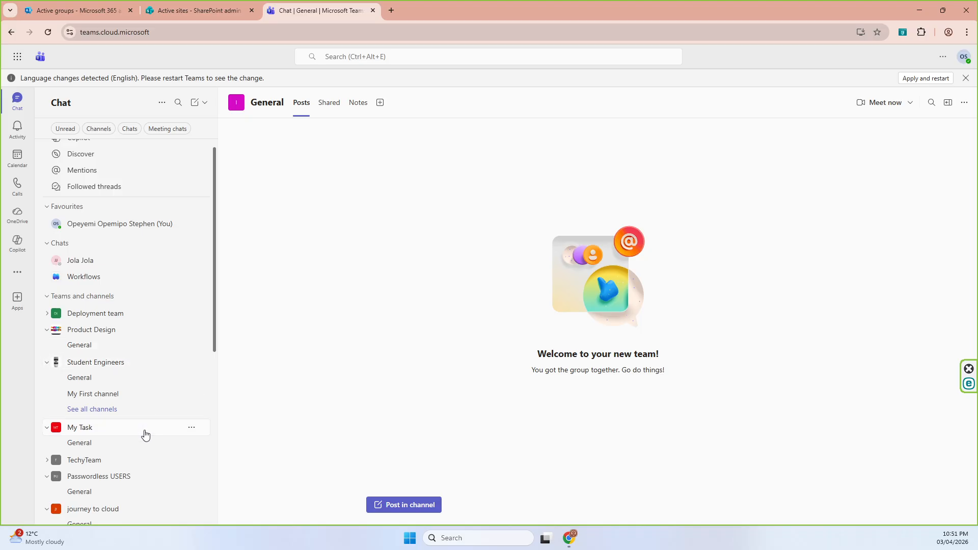
{"action": "scroll", "coordinate": [145, 433], "scroll_direction": "down", "scroll_amount": 3}
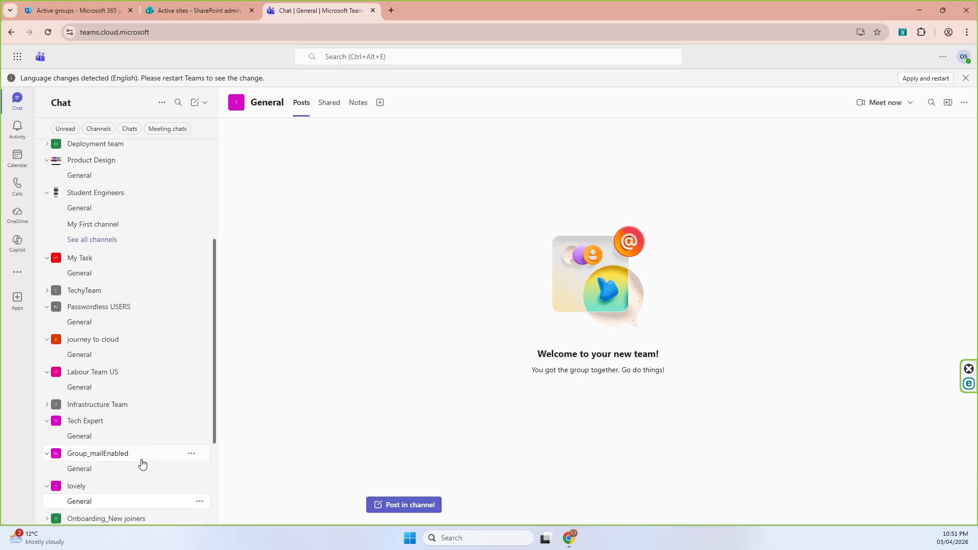
{"action": "scroll", "coordinate": [142, 463], "scroll_direction": "down", "scroll_amount": 3}
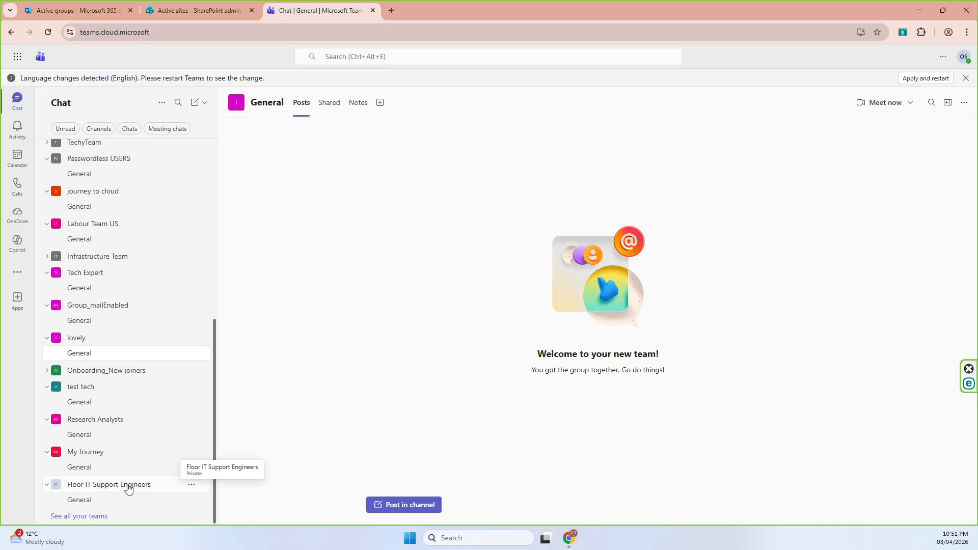
{"action": "scroll", "coordinate": [128, 489], "scroll_direction": "down", "scroll_amount": 1}
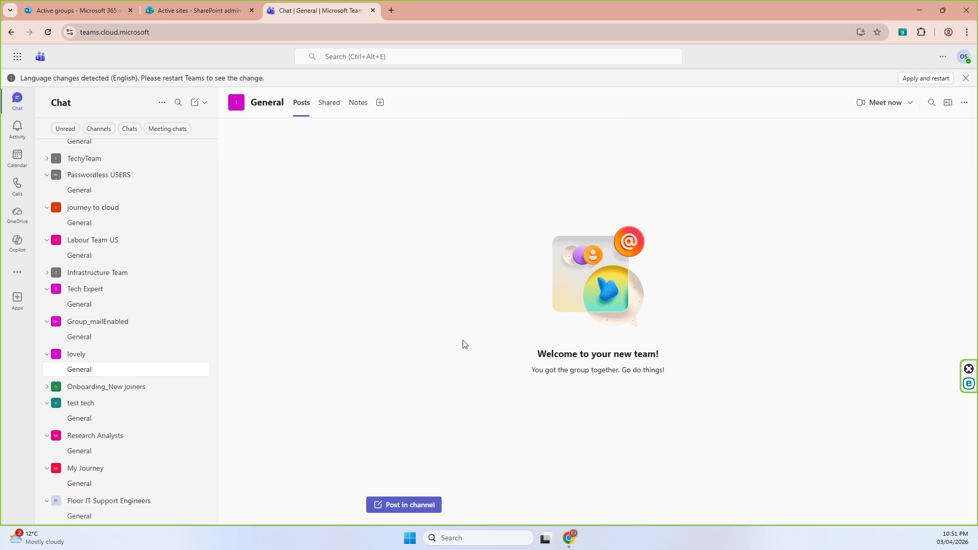
{"action": "scroll", "coordinate": [145, 490], "scroll_direction": "down", "scroll_amount": 1}
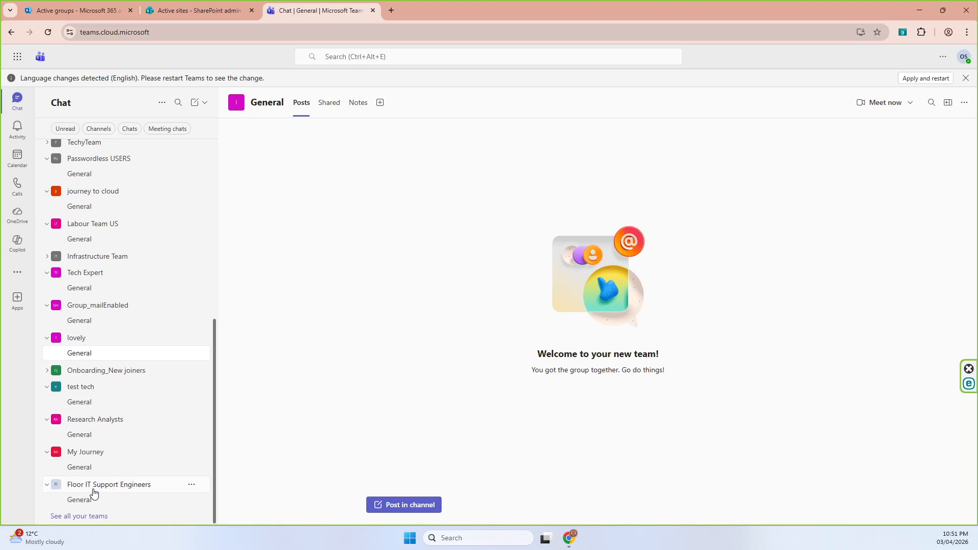
{"action": "left_click", "coordinate": [81, 499]}
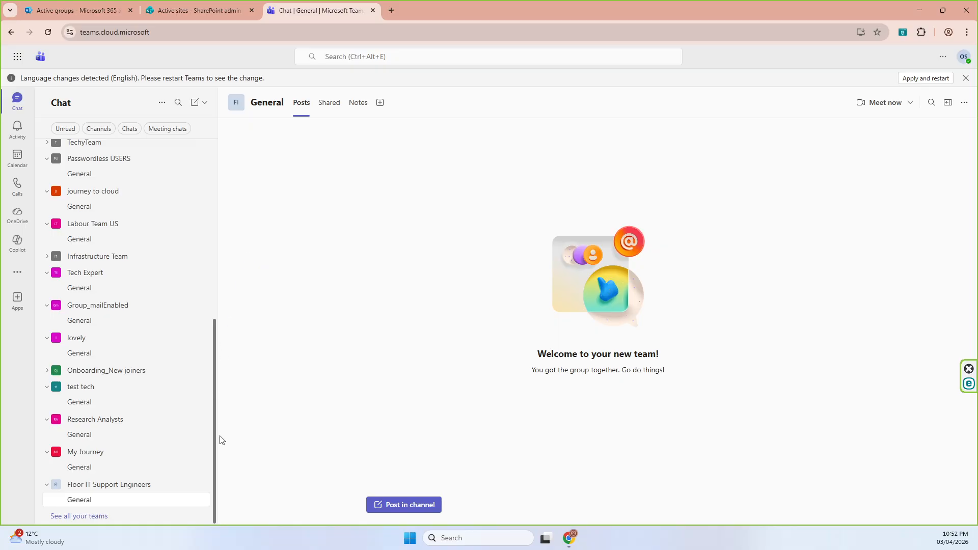
Compare the Floor IT Support Engineers entry in the SharePoint active sites list with the teams list in Microsoft Teams.
{"action": "scroll", "coordinate": [215, 450], "scroll_direction": "up", "scroll_amount": 1}
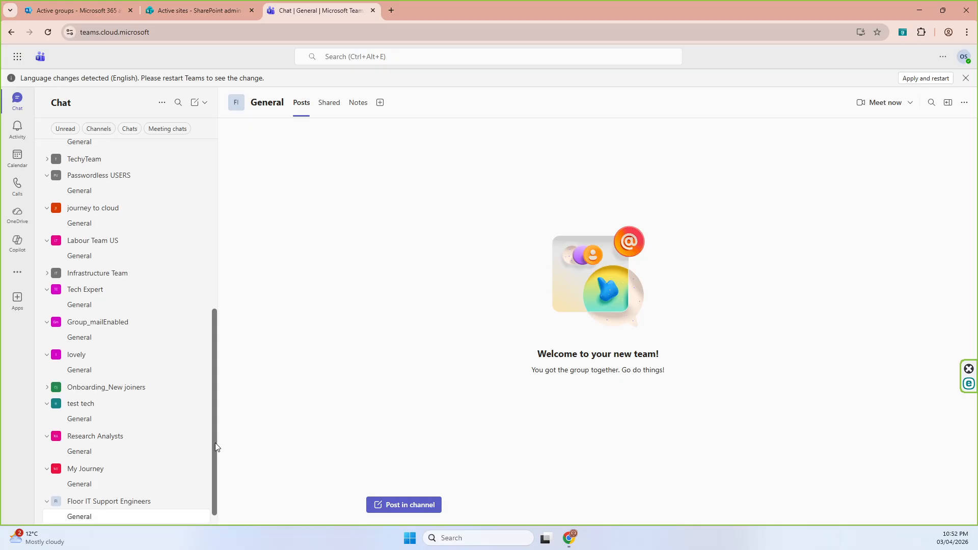
{"action": "left_click_drag", "start_coordinate": [215, 443], "coordinate": [216, 447]}
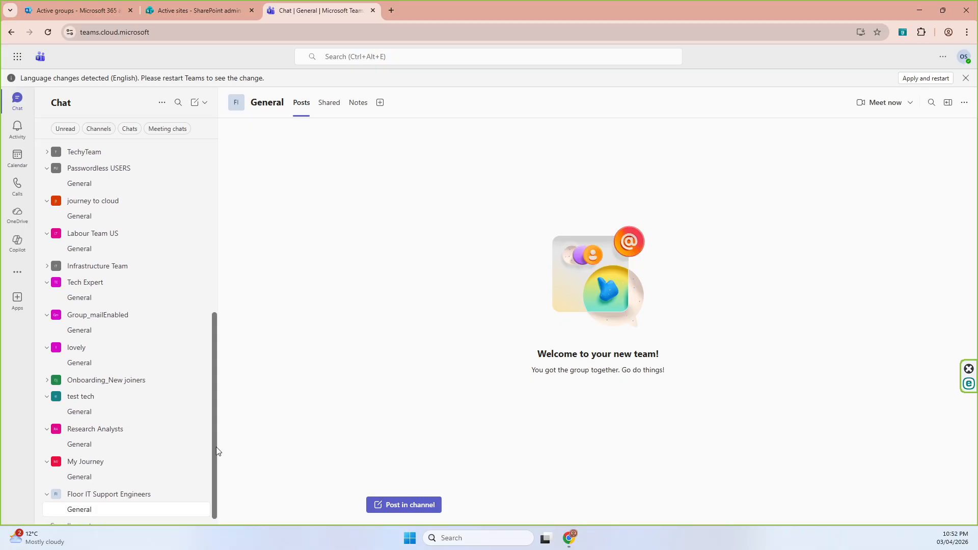
{"action": "left_click_drag", "start_coordinate": [216, 447], "coordinate": [215, 445]}
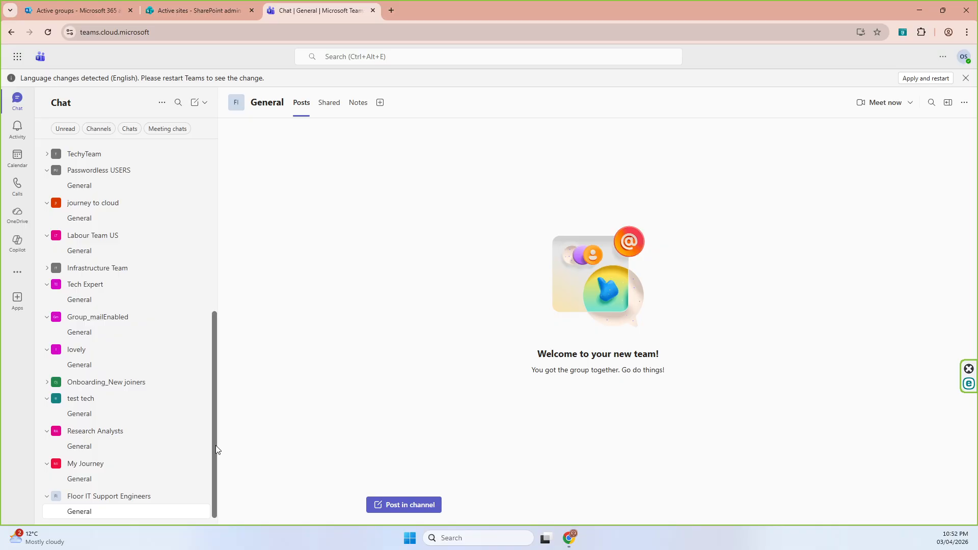
{"action": "left_click", "coordinate": [219, 12]}
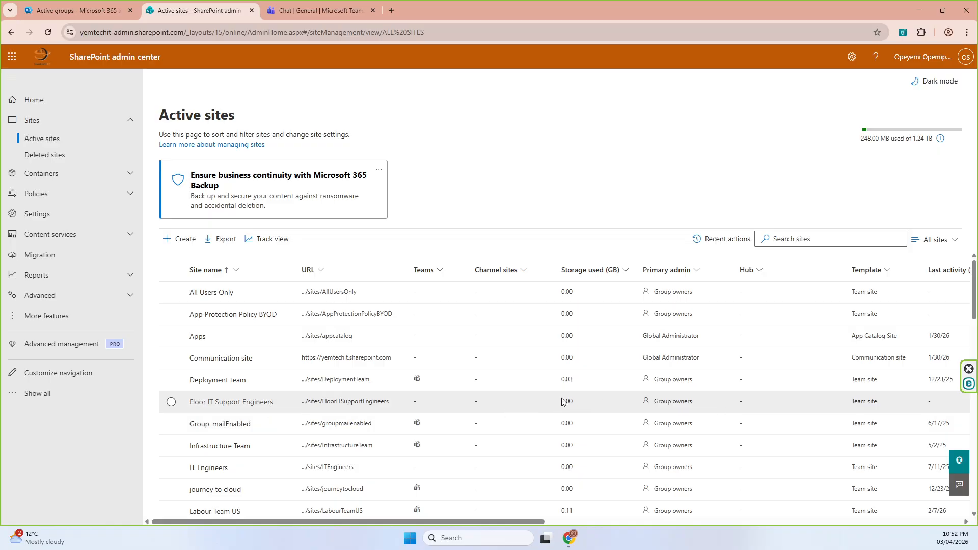
{"action": "left_click", "coordinate": [314, 11]}
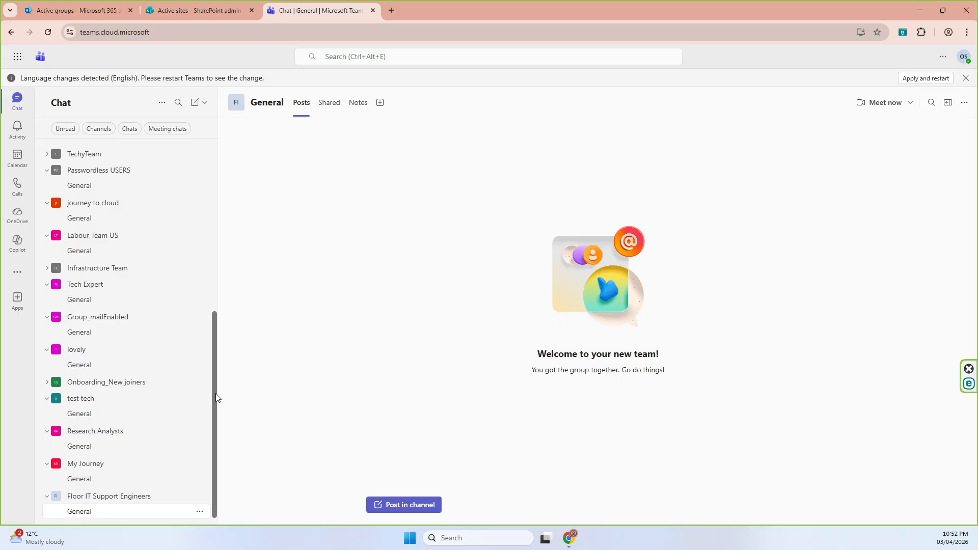
{"action": "mouse_move", "coordinate": [216, 393]}
{"action": "left_mouse_down"}
{"action": "mouse_move", "coordinate": [226, 218]}
{"action": "mouse_move", "coordinate": [212, 404]}
{"action": "left_mouse_up"}
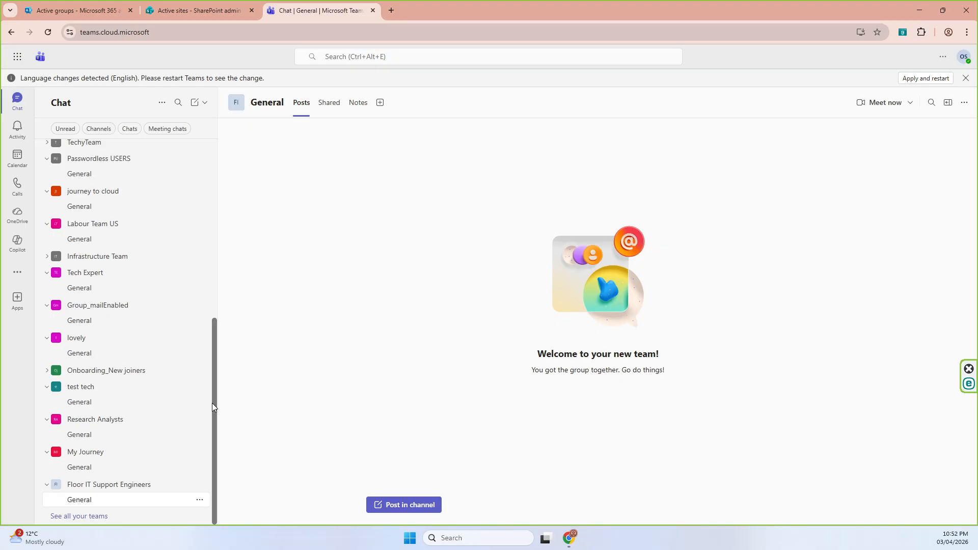
{"action": "left_click_drag", "start_coordinate": [215, 400], "coordinate": [216, 397]}
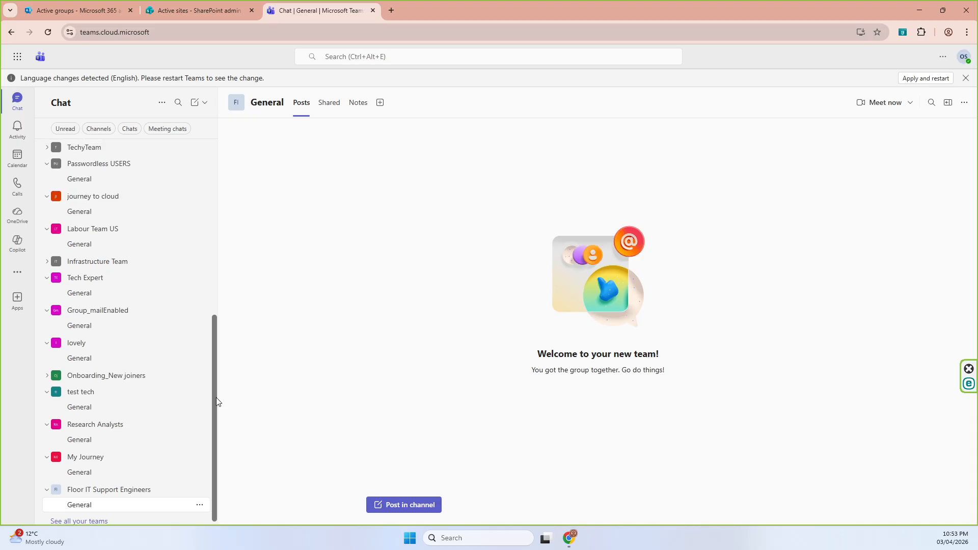
{"action": "left_click_drag", "start_coordinate": [216, 397], "coordinate": [216, 398]}
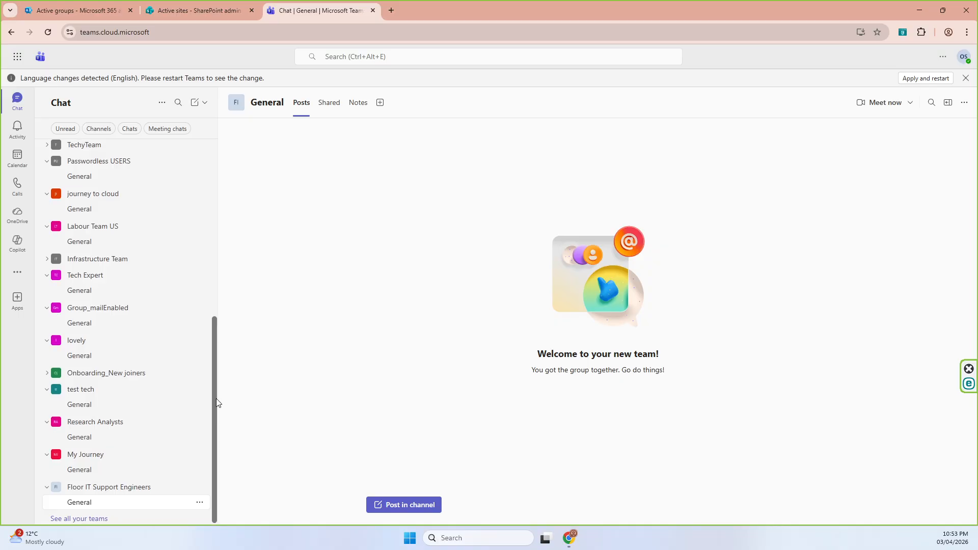
{"action": "left_click_drag", "start_coordinate": [216, 398], "coordinate": [232, 280]}
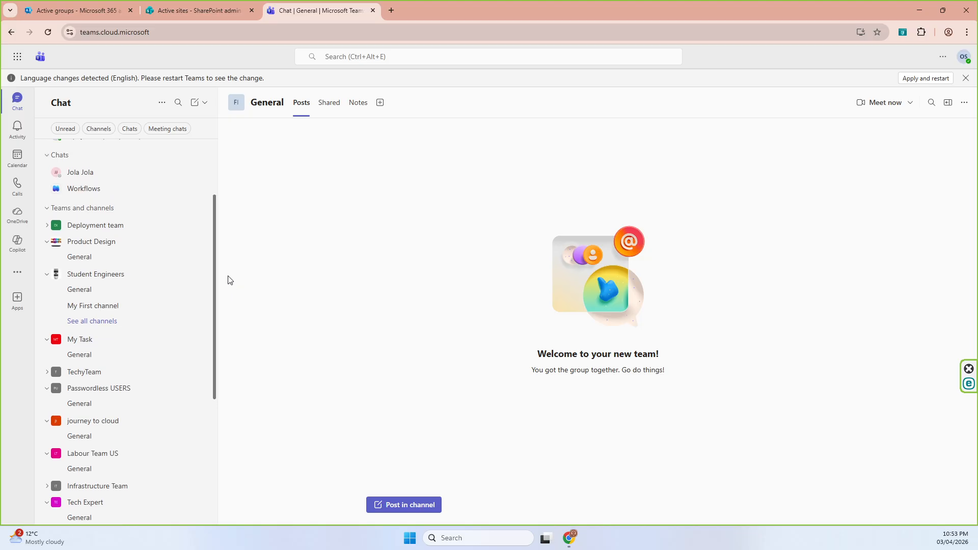